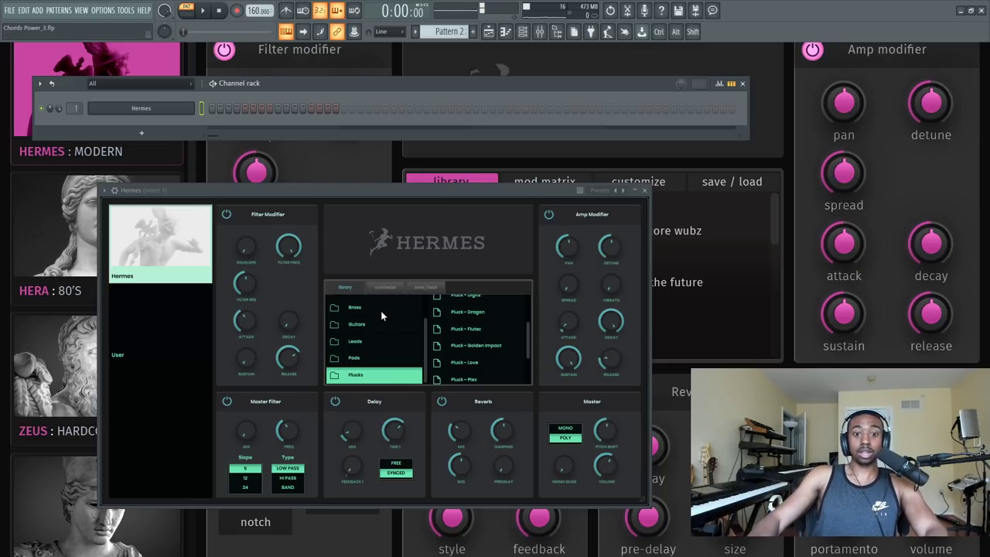
- Choose the Pluck - Rosh preset from the Hermes Plucks library
{"action": "scroll", "coordinate": [383, 320], "scroll_direction": "up", "scroll_amount": 2}
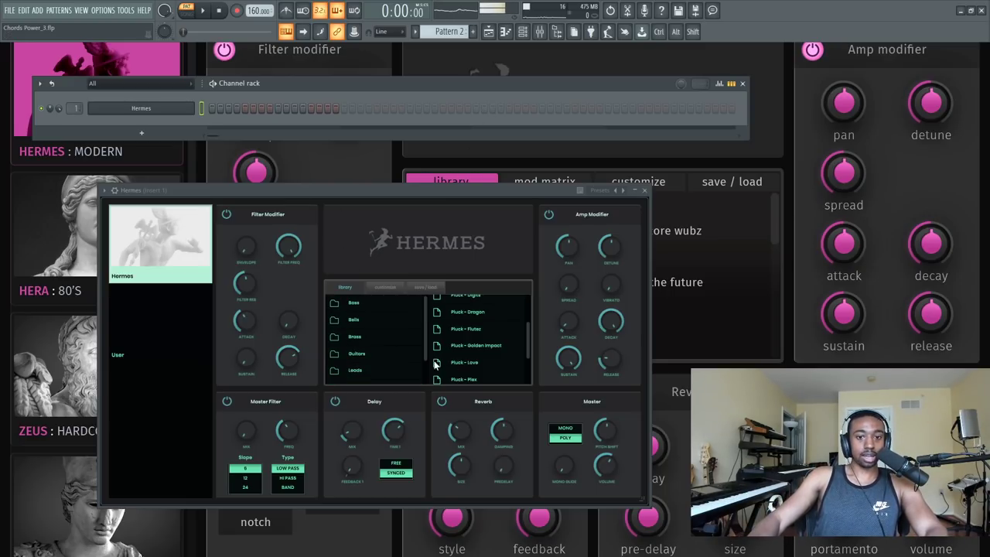
{"action": "left_click", "coordinate": [475, 346]}
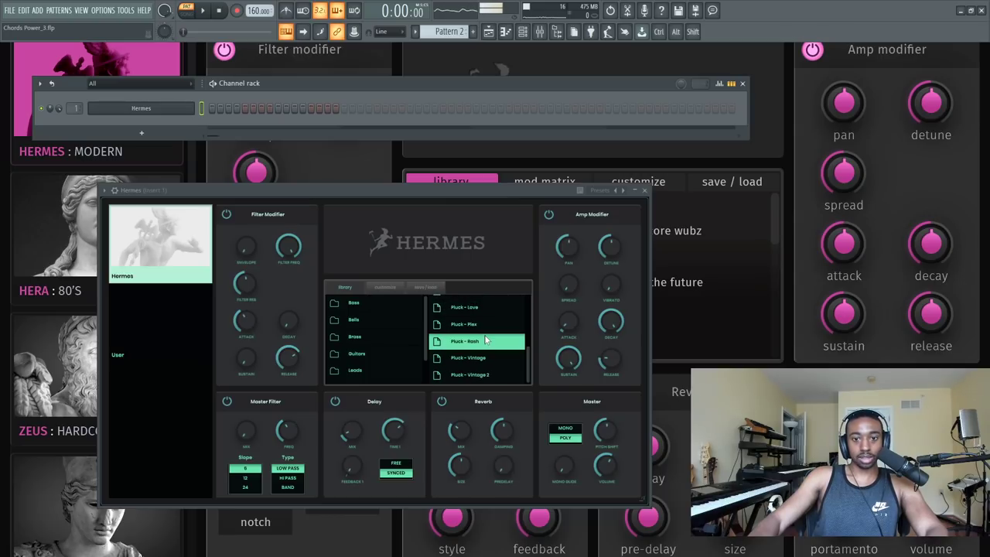
{"action": "scroll", "coordinate": [469, 365], "scroll_direction": "up", "scroll_amount": 3}
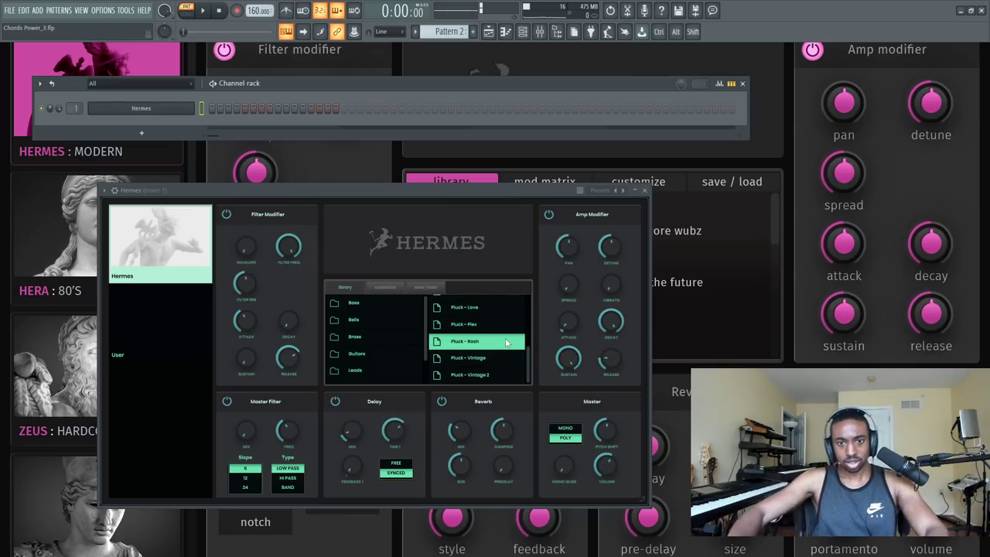
- From the Hermes channel's menu, open its piano roll and draw a one-bar G5 note at bar 1
{"action": "right_click", "coordinate": [194, 103]}
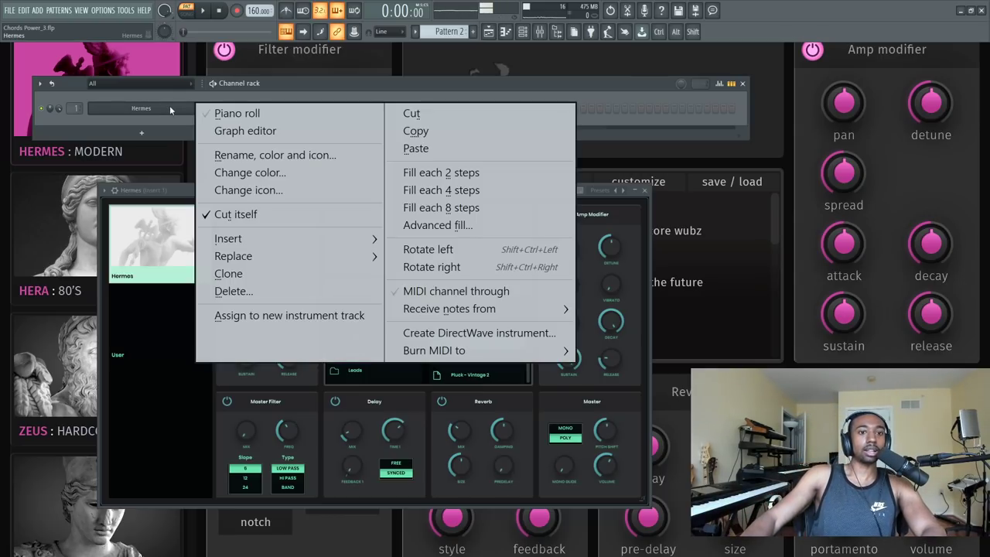
{"action": "left_click", "coordinate": [221, 116]}
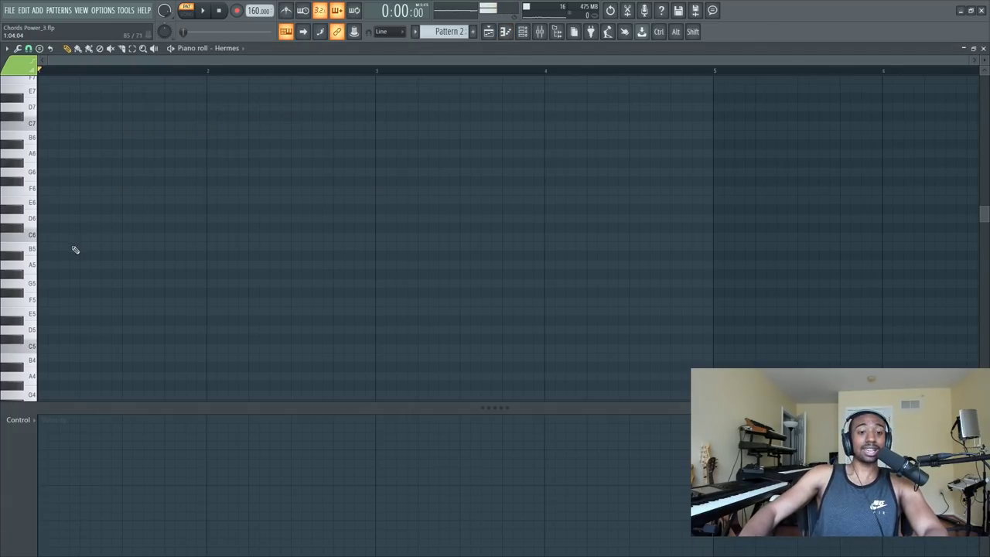
{"action": "left_click", "coordinate": [58, 282]}
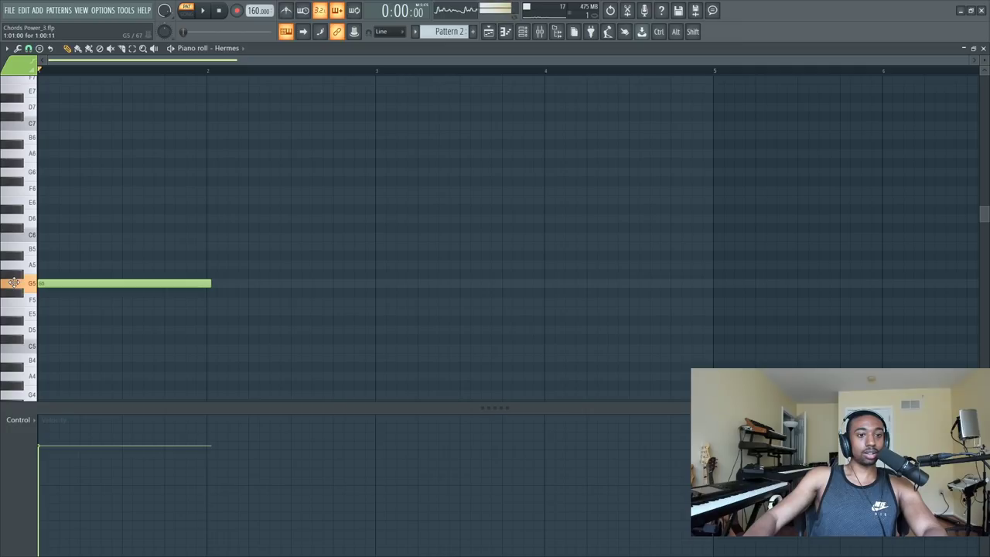
- Chop the G5 note with Tools > Chop, trying dance lead 3 before accepting gospel trance 2
{"action": "left_click", "coordinate": [17, 48]}
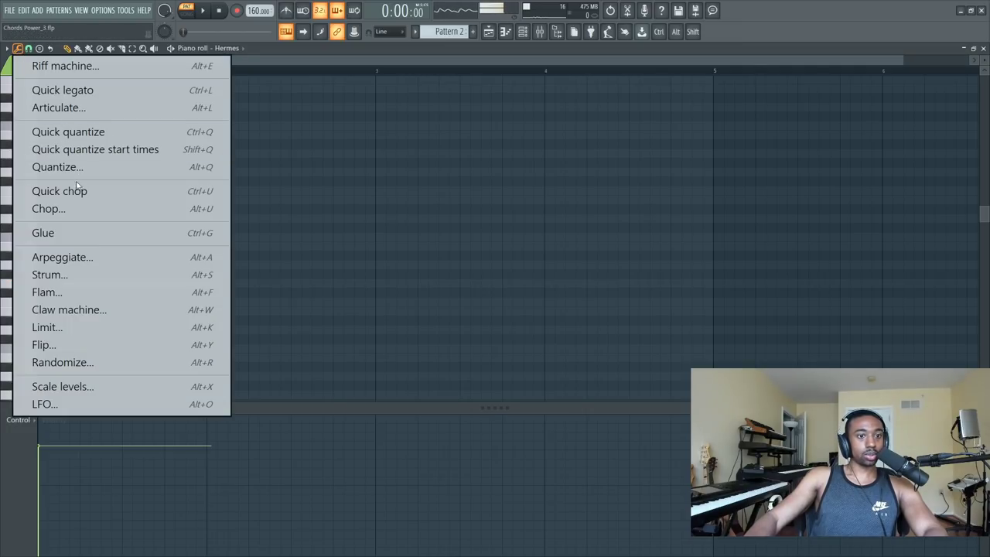
{"action": "left_click", "coordinate": [73, 208]}
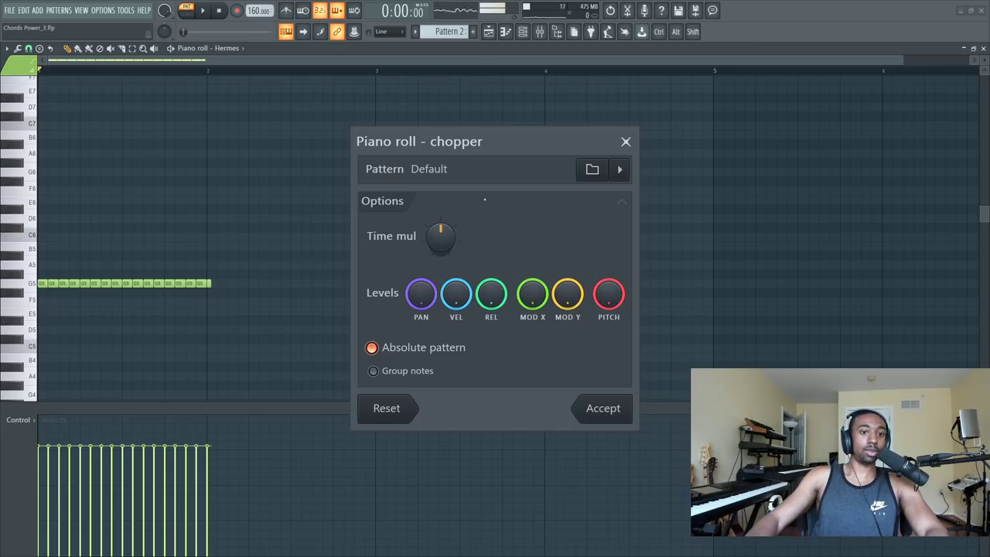
{"action": "left_click", "coordinate": [620, 171]}
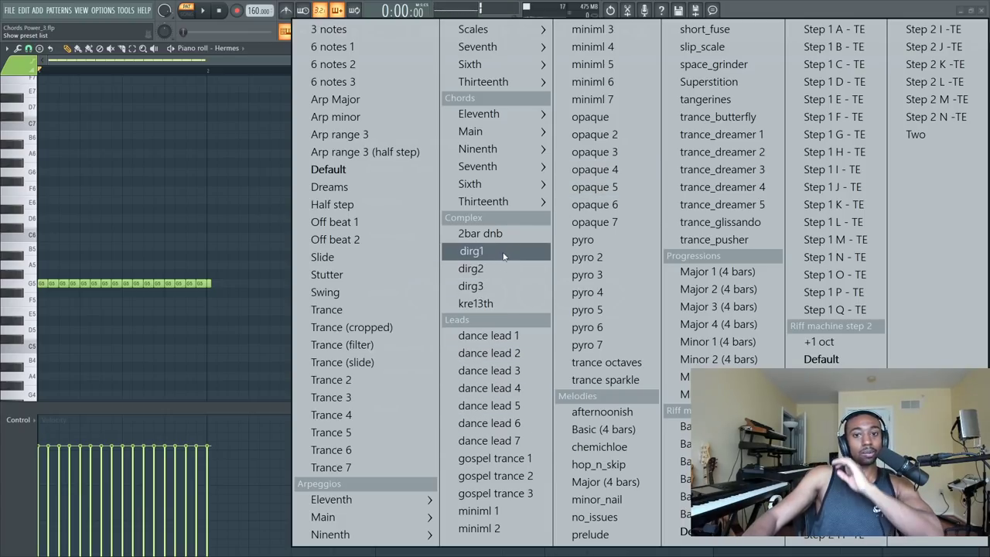
{"action": "left_click", "coordinate": [495, 371]}
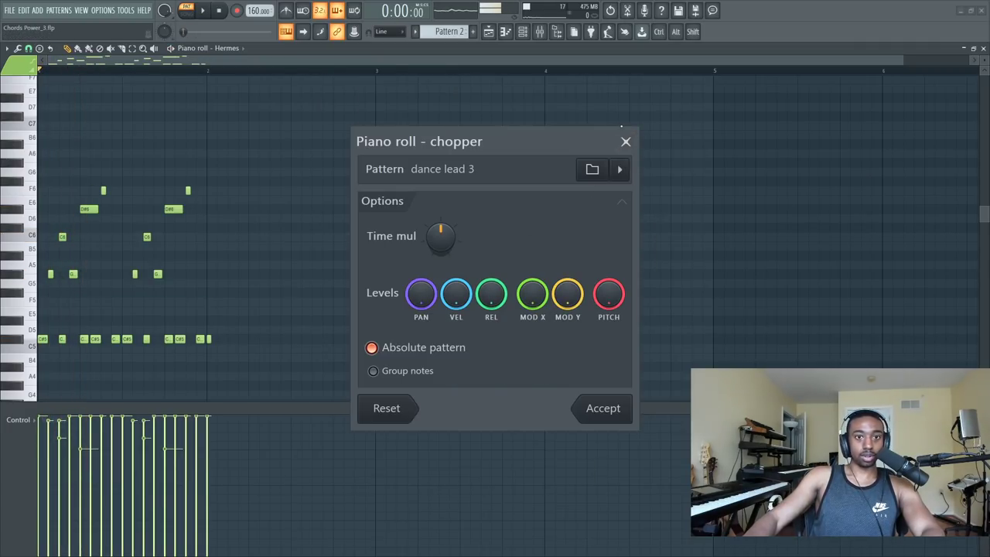
{"action": "left_click", "coordinate": [589, 167]}
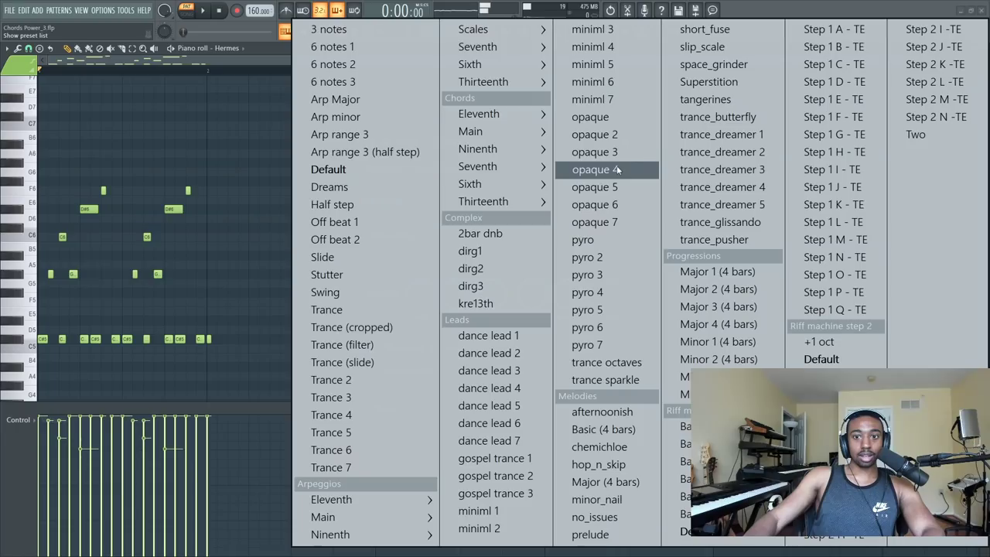
{"action": "left_click", "coordinate": [522, 475]}
{"action": "key", "text": "space"}
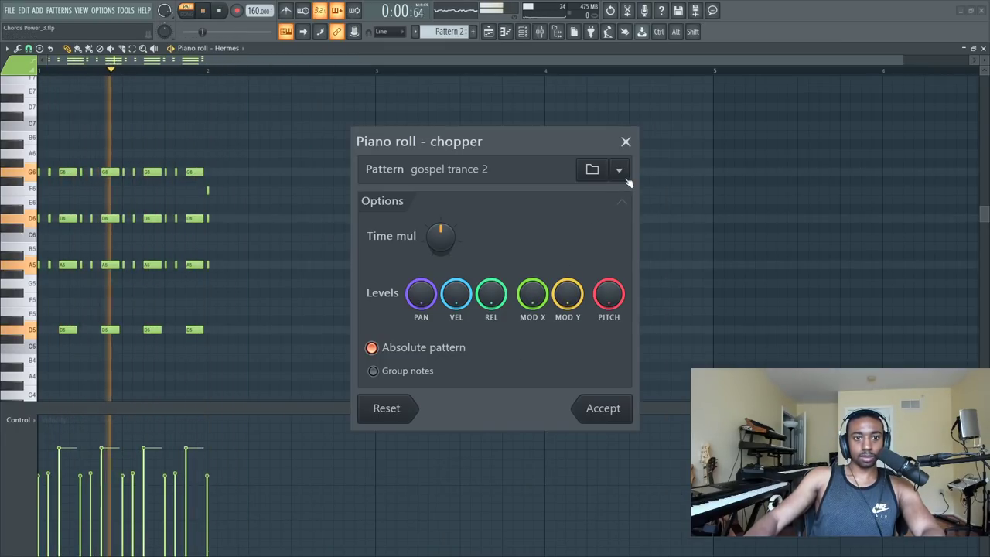
{"action": "key", "text": "space"}
{"action": "left_click", "coordinate": [599, 410]}
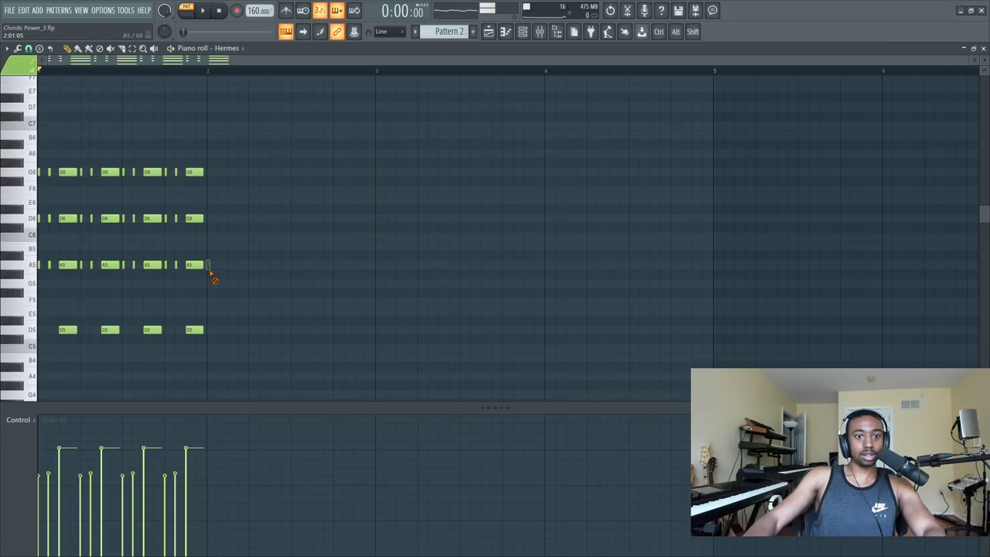
- Restore the deleted notes, then duplicate the whole chopped pattern into bar 2 with Ctrl+B and audition it
{"action": "key", "text": "space"}
{"action": "key", "text": "space"}
{"action": "key", "text": "ctrl+z"}
{"action": "left_click_drag", "start_coordinate": [206, 342], "coordinate": [48, 132]}
{"action": "key", "text": "ctrl+b"}
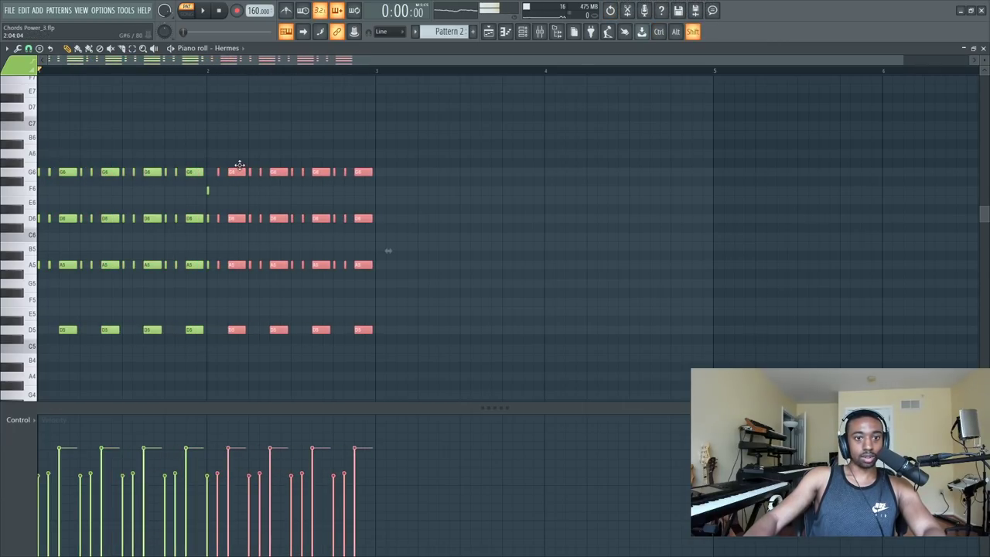
{"action": "key", "text": "space"}
{"action": "left_click", "coordinate": [270, 145]}
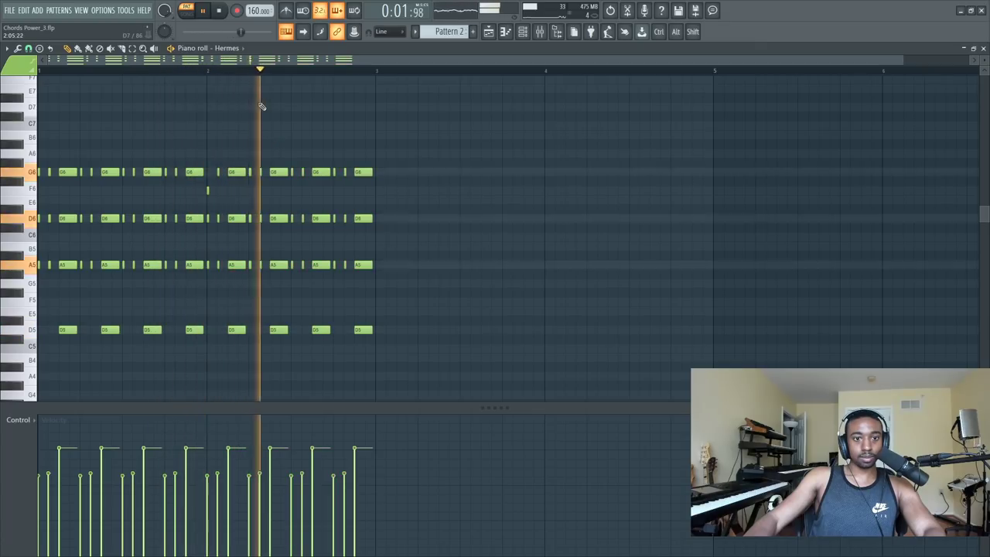
{"action": "key", "text": "space"}
{"action": "key", "text": "space"}
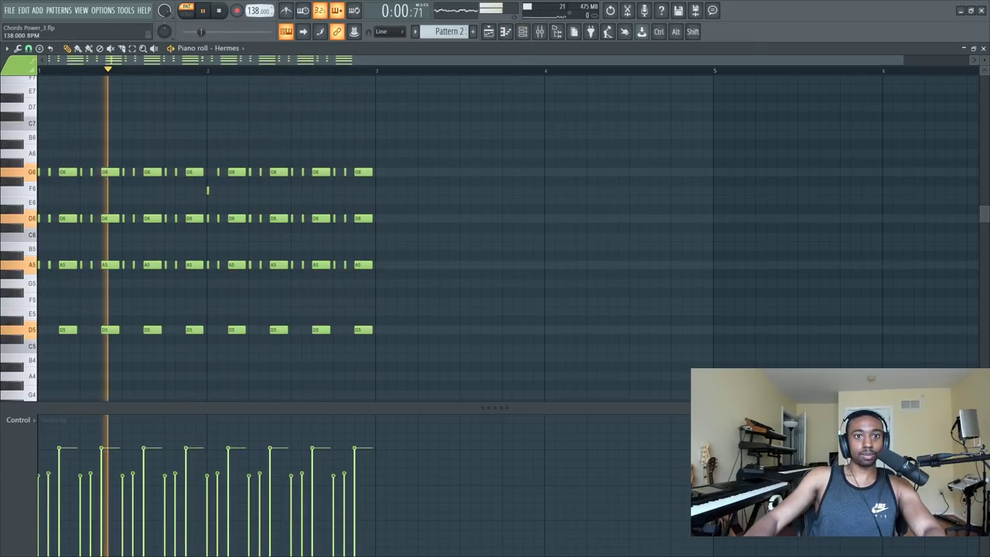
{"action": "key", "text": "space"}
- Load the Momentary preset into Gross Beat on Hermes's mixer insert 1
{"action": "left_click", "coordinate": [523, 32]}
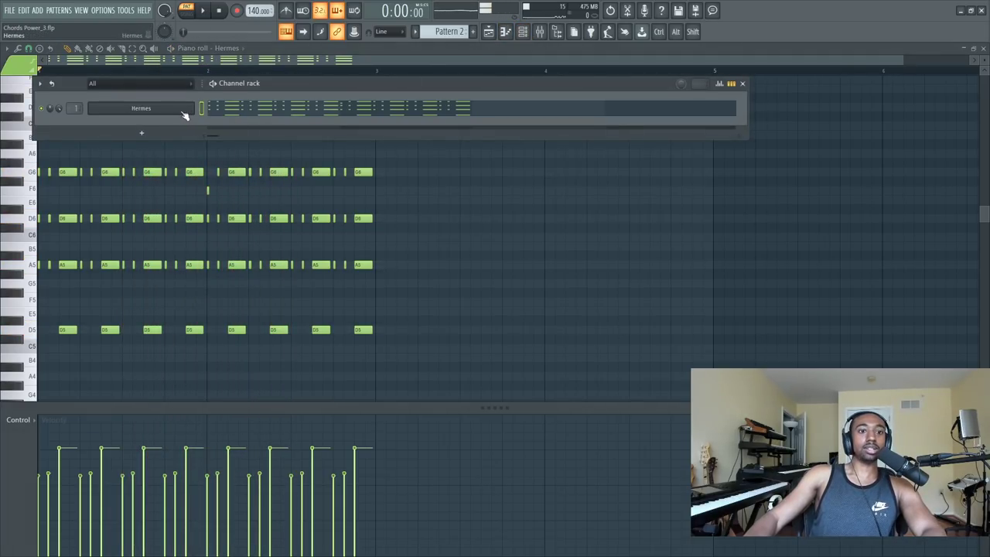
{"action": "left_click", "coordinate": [173, 110]}
{"action": "left_click", "coordinate": [542, 35]}
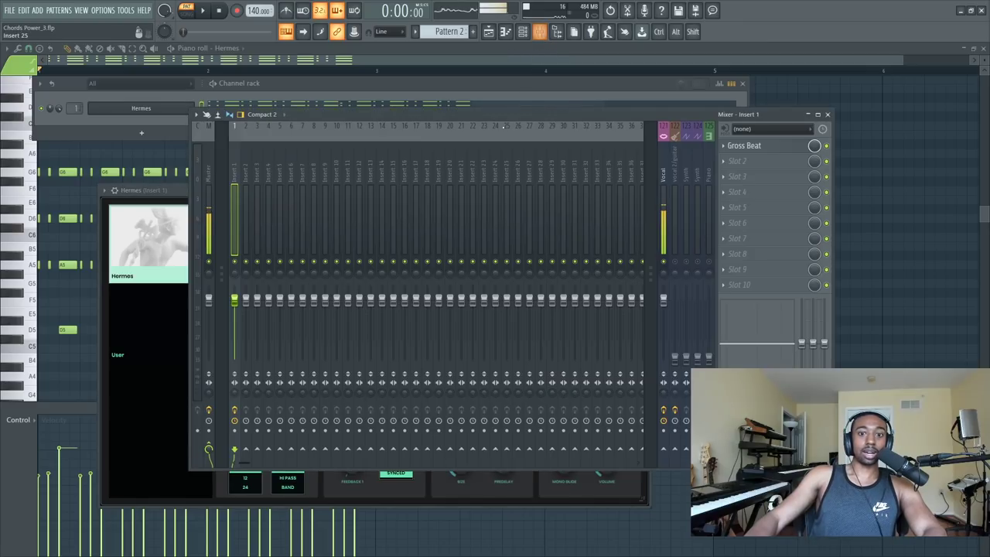
{"action": "left_click", "coordinate": [805, 148]}
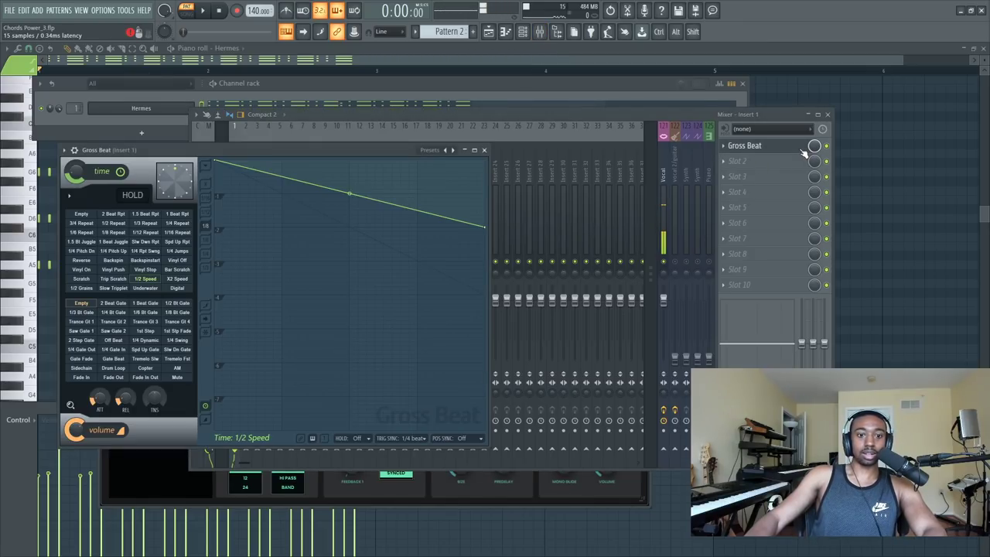
{"action": "left_click_drag", "start_coordinate": [409, 152], "coordinate": [543, 168]}
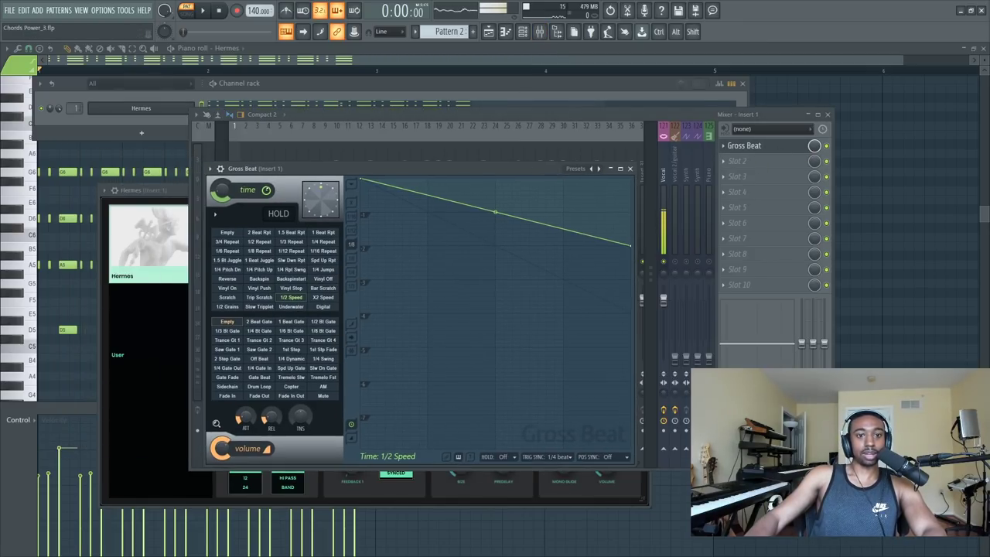
{"action": "left_click_drag", "start_coordinate": [301, 168], "coordinate": [325, 277]}
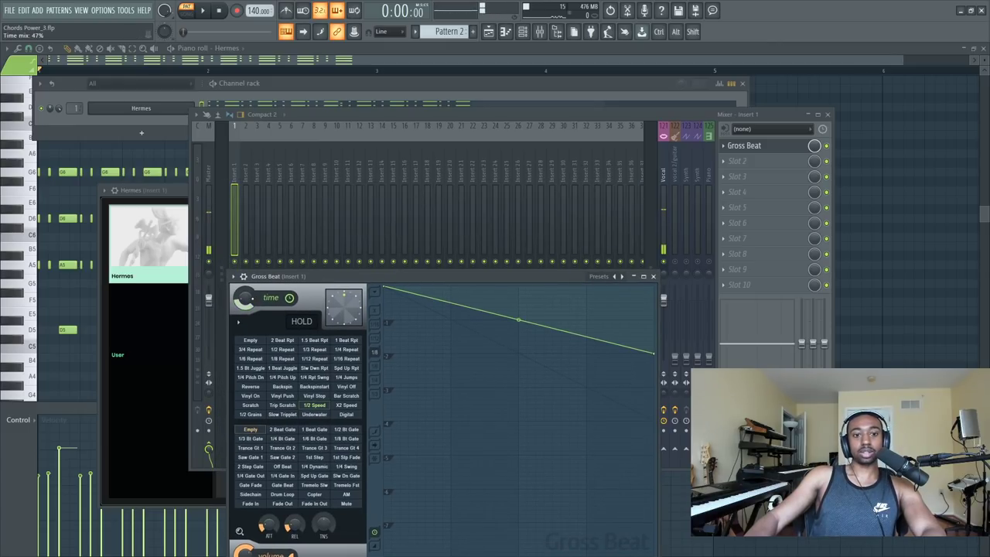
{"action": "left_click", "coordinate": [599, 277]}
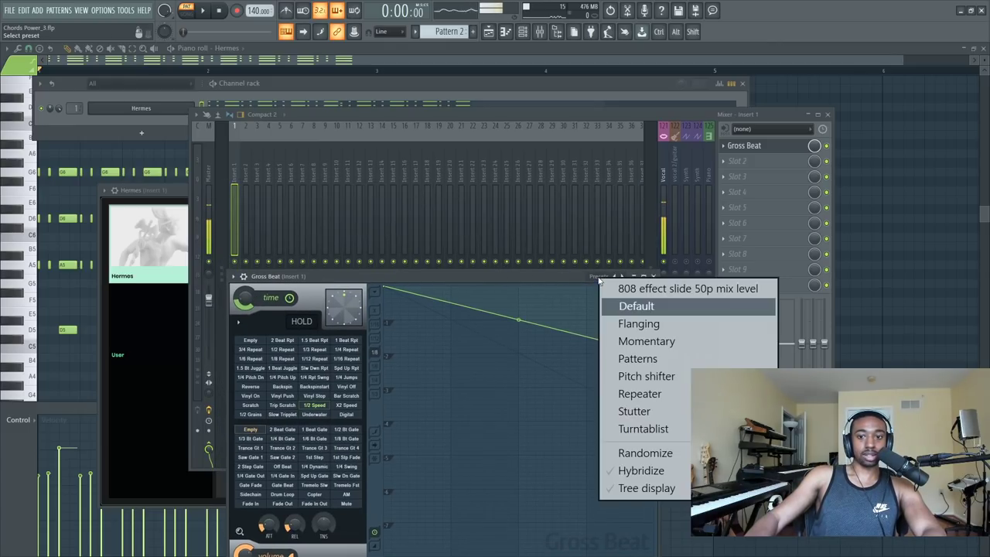
{"action": "left_click", "coordinate": [637, 343]}
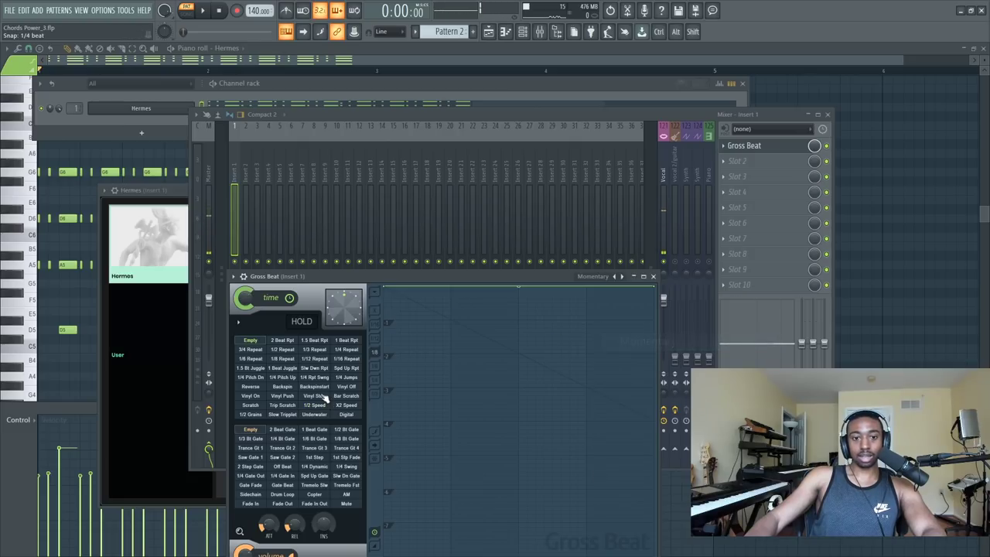
{"action": "left_click", "coordinate": [654, 277]}
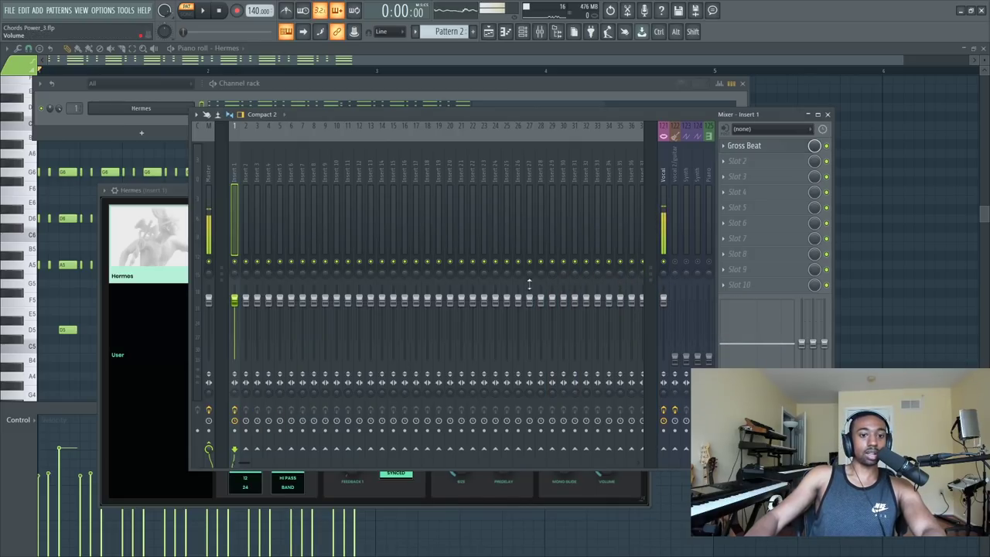
- Copy the last chord and stretch it to end exactly at bar 4, then select its four notes
{"action": "key", "text": "space"}
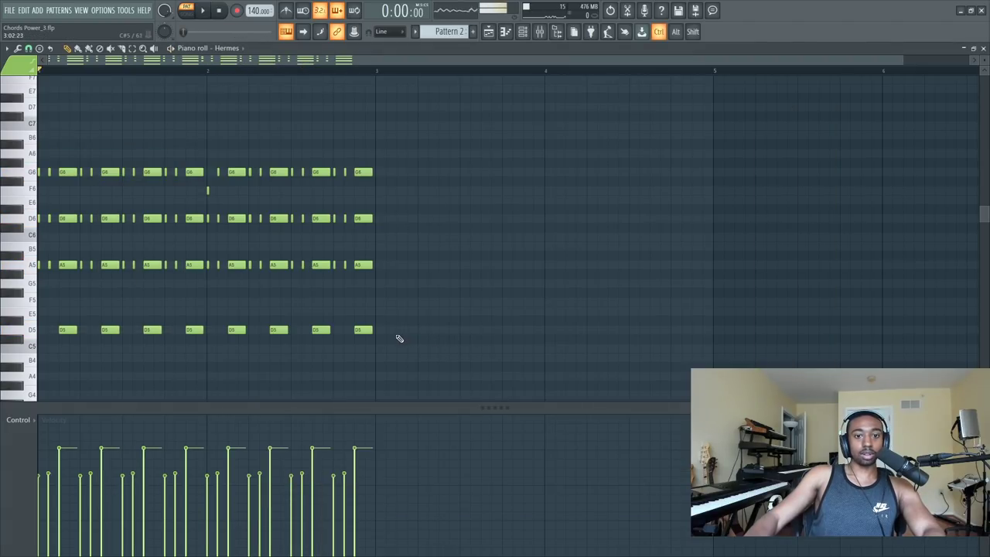
{"action": "left_click_drag", "start_coordinate": [395, 340], "coordinate": [386, 174]}
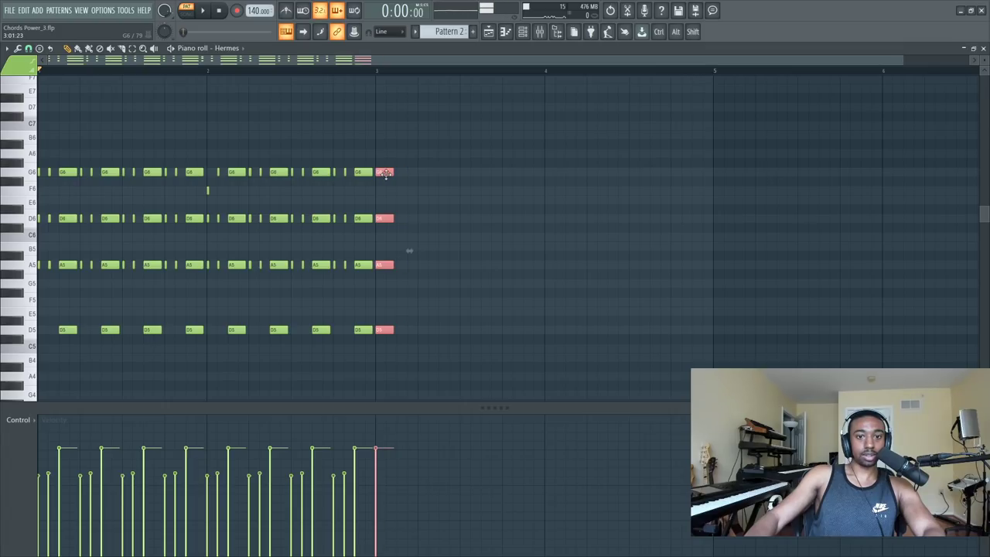
{"action": "left_click_drag", "start_coordinate": [418, 171], "coordinate": [542, 185]}
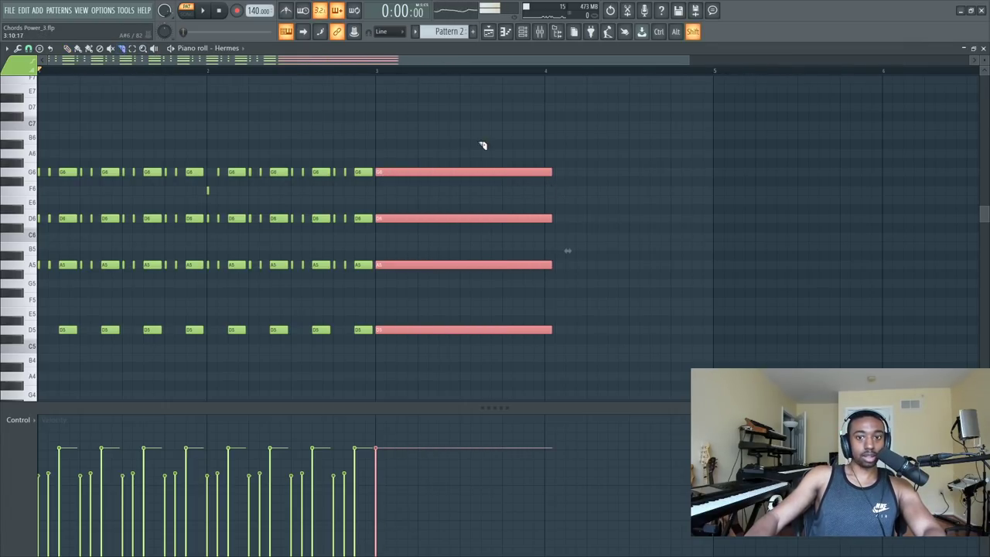
{"action": "left_click_drag", "start_coordinate": [553, 344], "coordinate": [545, 345]}
{"action": "left_click", "coordinate": [495, 298]}
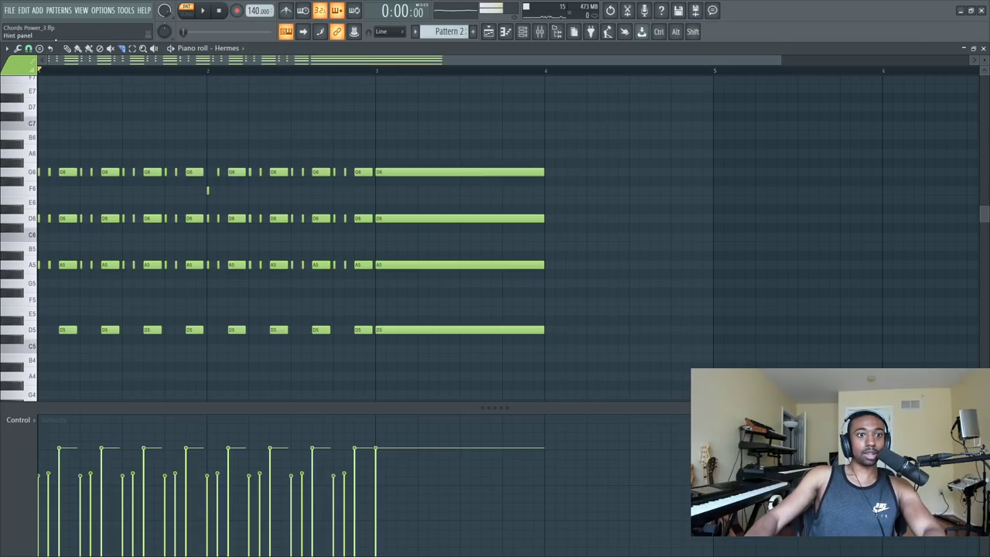
{"action": "left_click_drag", "start_coordinate": [432, 150], "coordinate": [472, 346]}
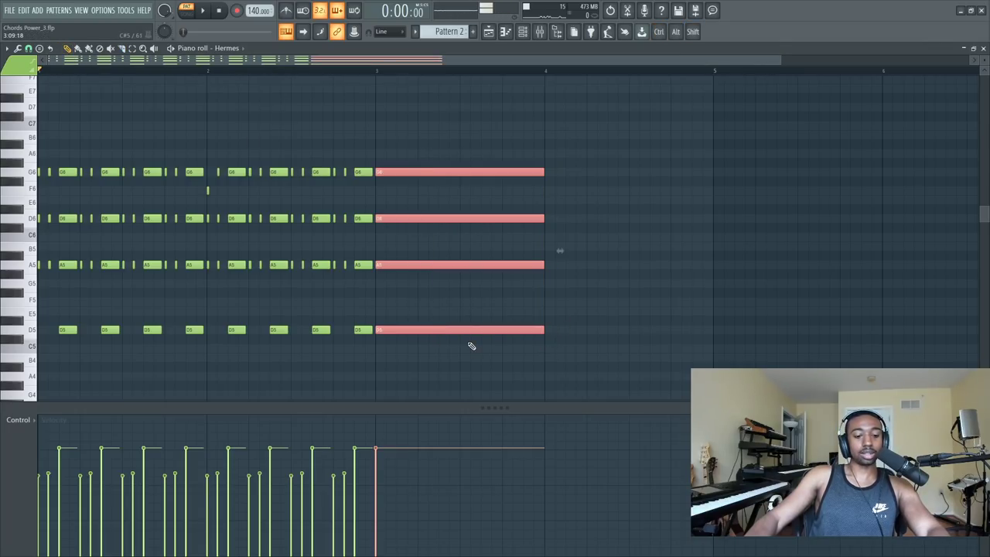
- Arpeggiate the selected held chord with Alt+A and accept the result
{"action": "key", "text": "alt+a"}
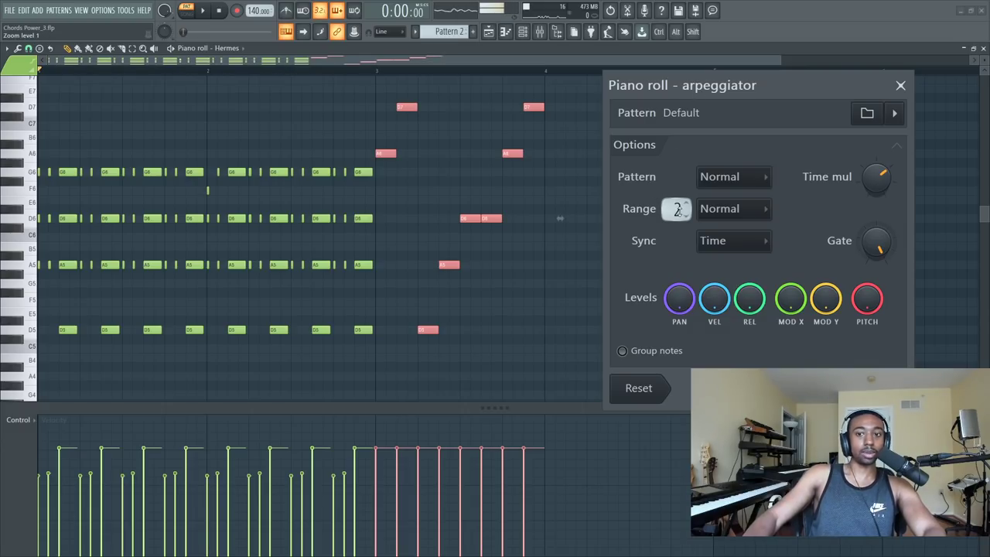
{"action": "key", "text": "space"}
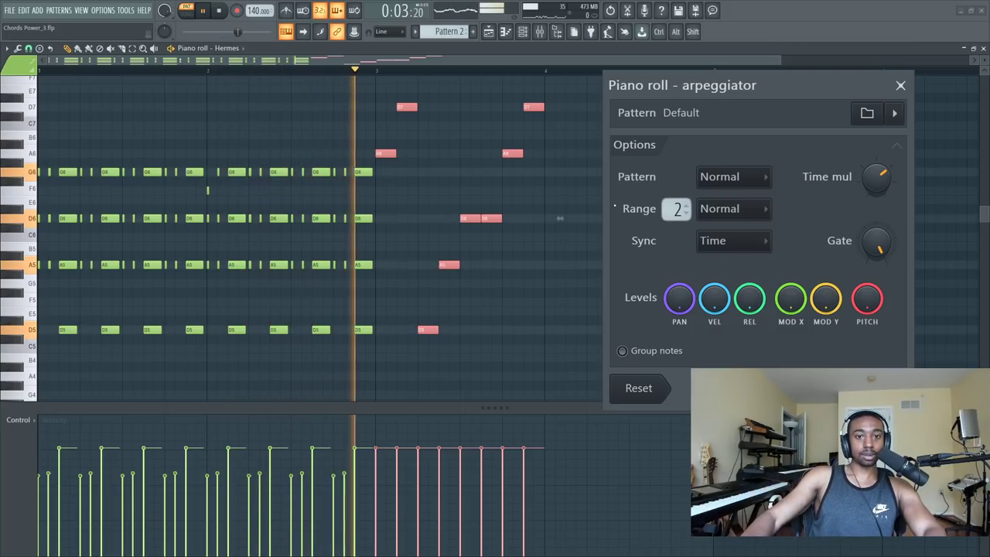
{"action": "key", "text": "space"}
{"action": "key", "text": "Return"}
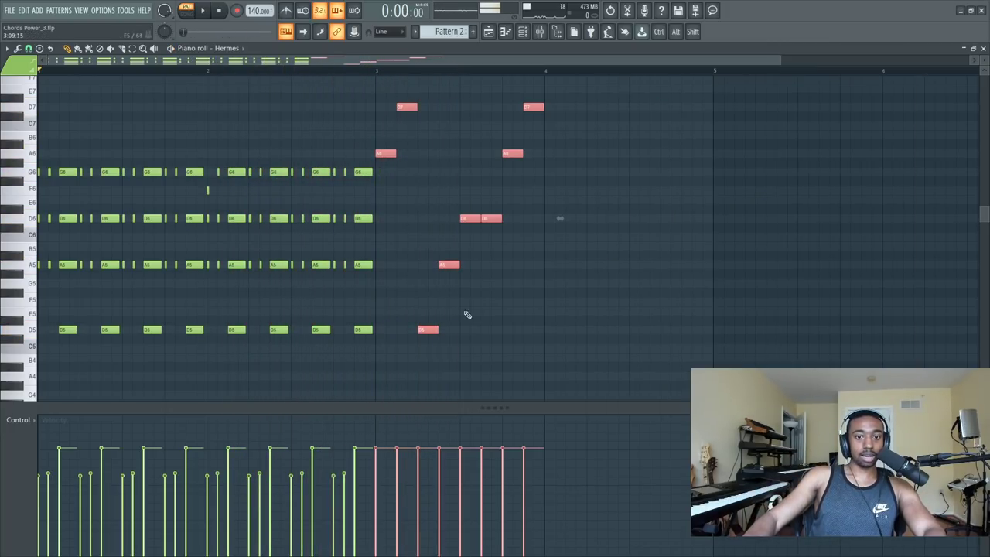
- Move the arpeggio onto bars 1–2, auditioning it an octave up before returning it down
{"action": "left_click_drag", "start_coordinate": [431, 330], "coordinate": [71, 334]}
{"action": "scroll", "coordinate": [144, 273], "scroll_direction": "up", "scroll_amount": 4}
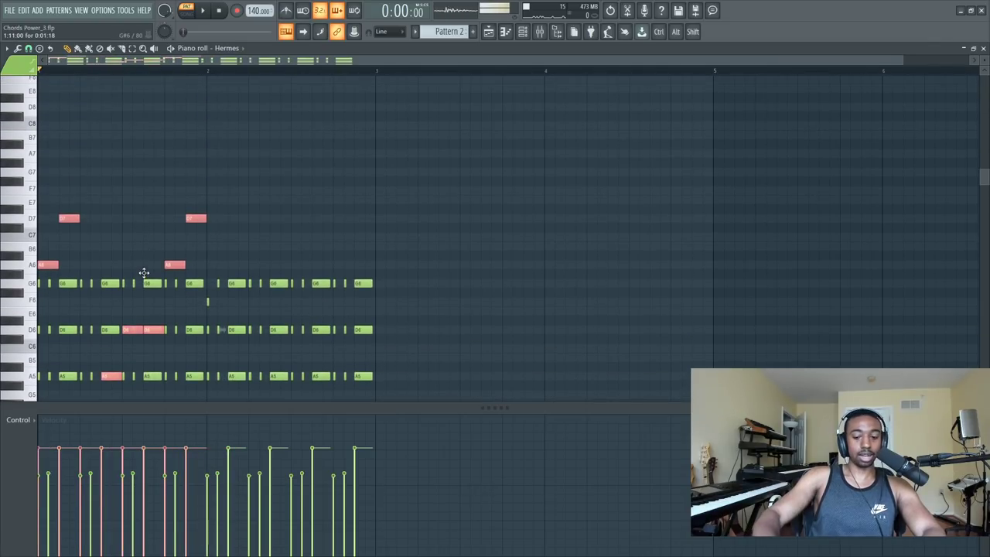
{"action": "key", "text": "ctrl+Up"}
{"action": "key", "text": "space"}
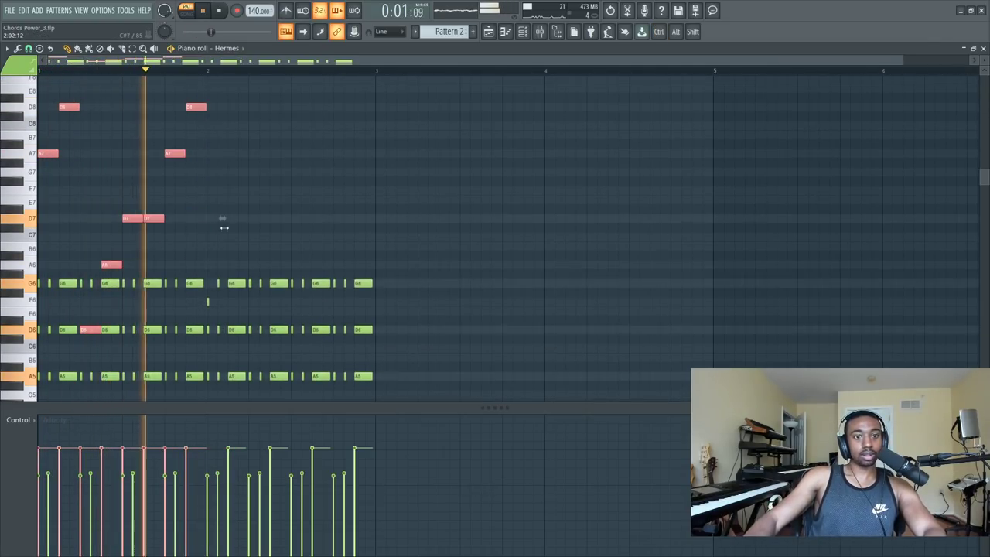
{"action": "key", "text": "space"}
{"action": "key", "text": "ctrl+Down"}
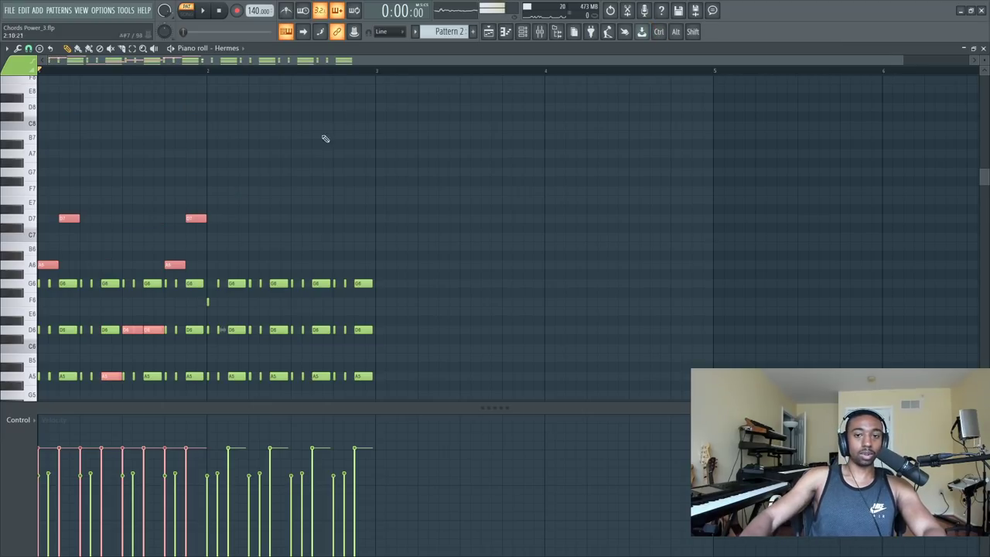
- Deselect the notes, play the layered pattern and bring up the Channel rack with F6
{"action": "left_click", "coordinate": [539, 34]}
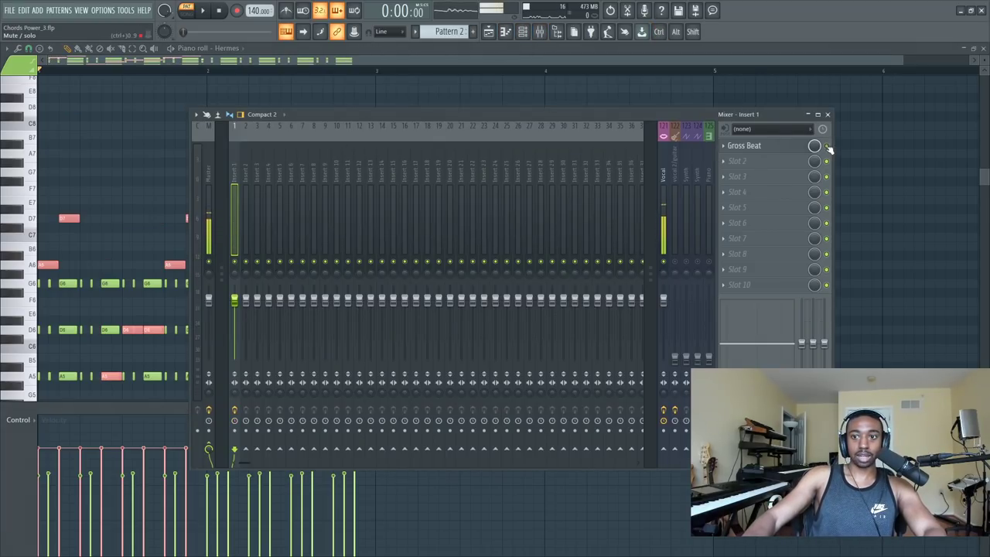
{"action": "left_click", "coordinate": [519, 194]}
{"action": "key", "text": "space"}
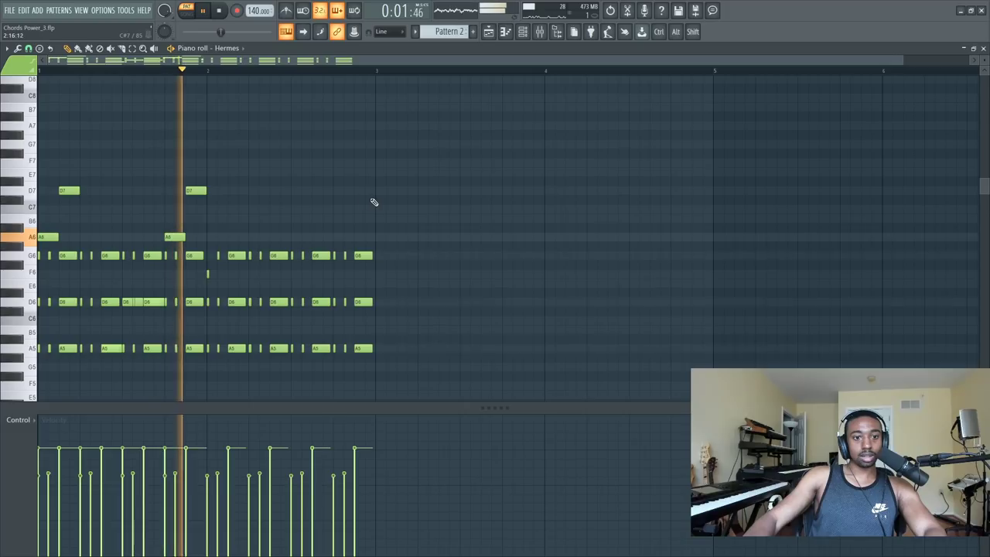
{"action": "key", "text": "F6"}
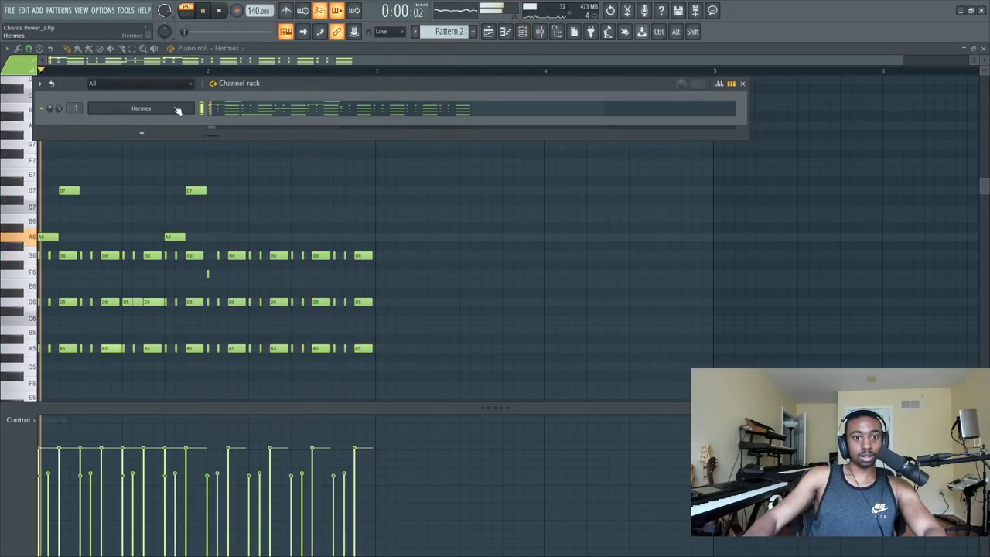
- Load the Bells - Enchanted preset from the Hermes Bells library
{"action": "left_click", "coordinate": [177, 109]}
{"action": "left_click", "coordinate": [547, 264]}
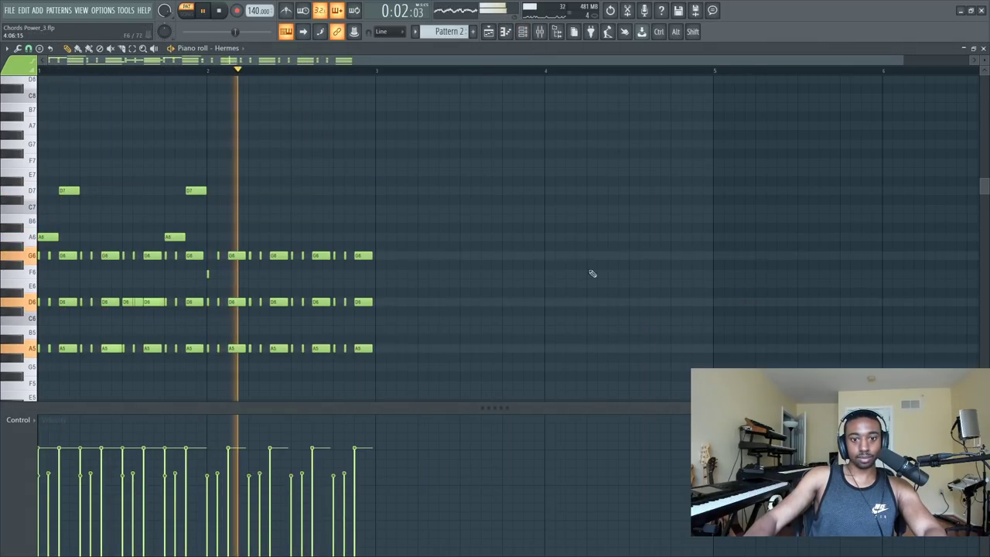
{"action": "key", "text": "space"}
{"action": "key", "text": "F6"}
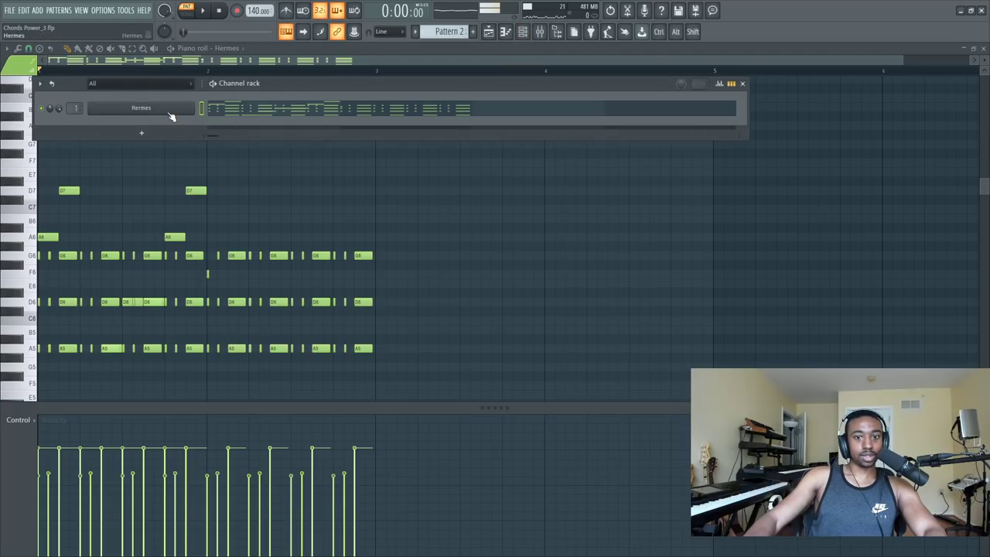
{"action": "left_click", "coordinate": [171, 111]}
{"action": "left_click", "coordinate": [372, 323]}
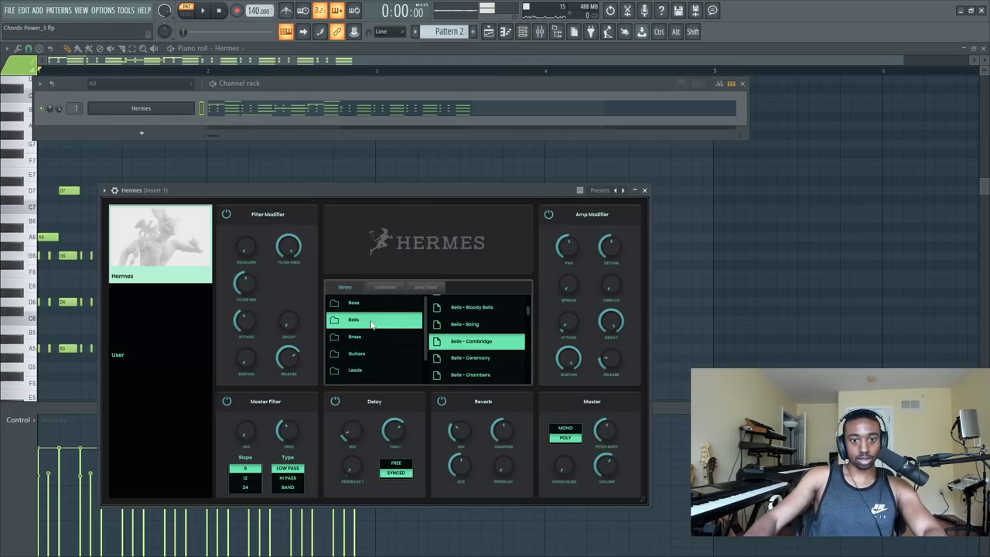
{"action": "left_click", "coordinate": [493, 361]}
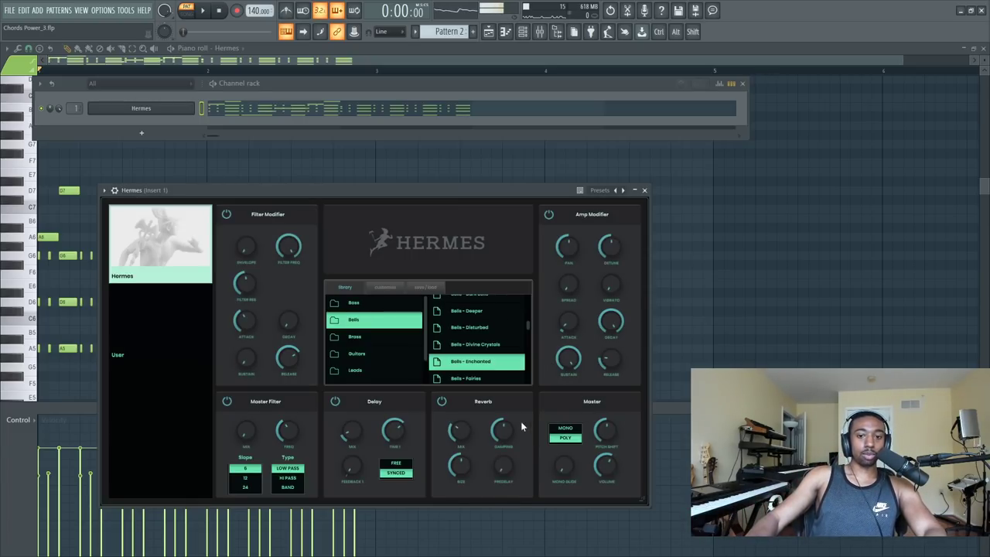
- Play the melody back with the new Bells - Enchanted sound
{"action": "left_click", "coordinate": [748, 309]}
{"action": "key", "text": "space"}
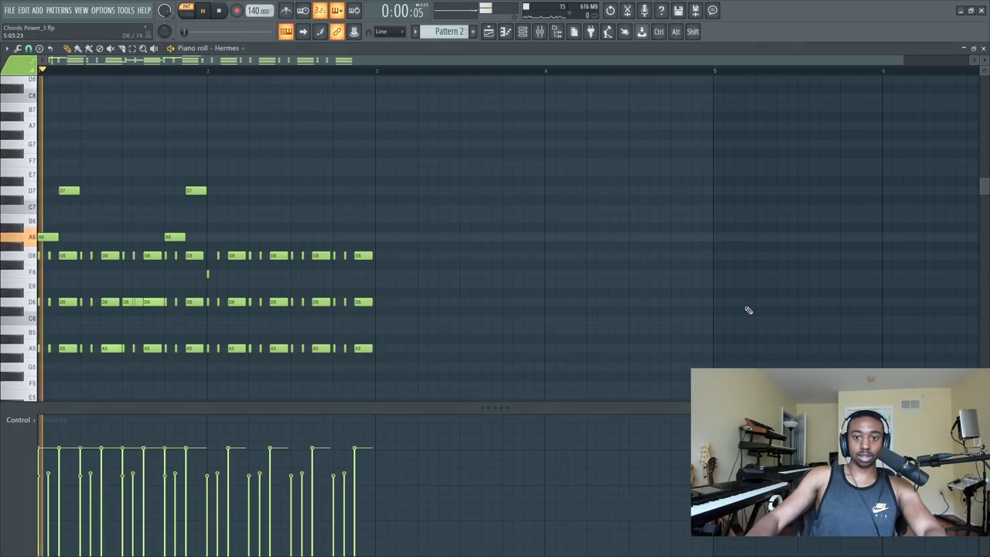
{"action": "scroll", "coordinate": [353, 208], "scroll_direction": "up", "scroll_amount": 3}
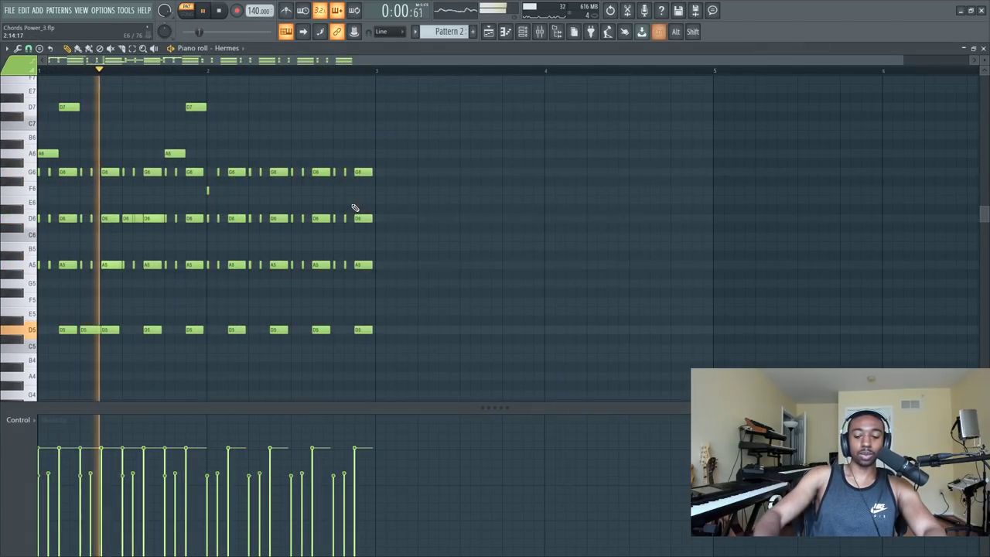
{"action": "key", "text": "space"}
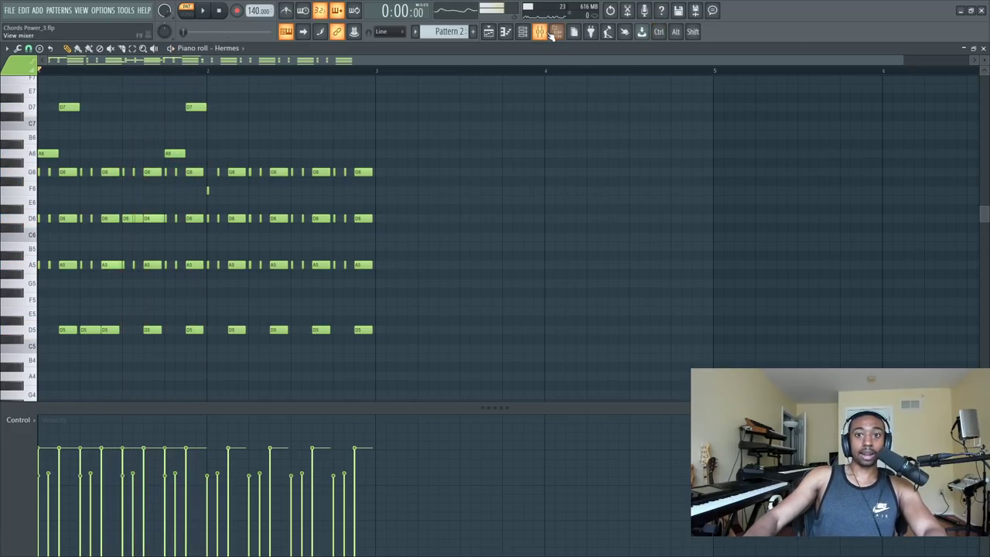
- Open Gross Beat on the Hermes insert and lower its time mix to 61% during playback
{"action": "left_click", "coordinate": [550, 34]}
{"action": "key", "text": "space"}
{"action": "left_click", "coordinate": [773, 149]}
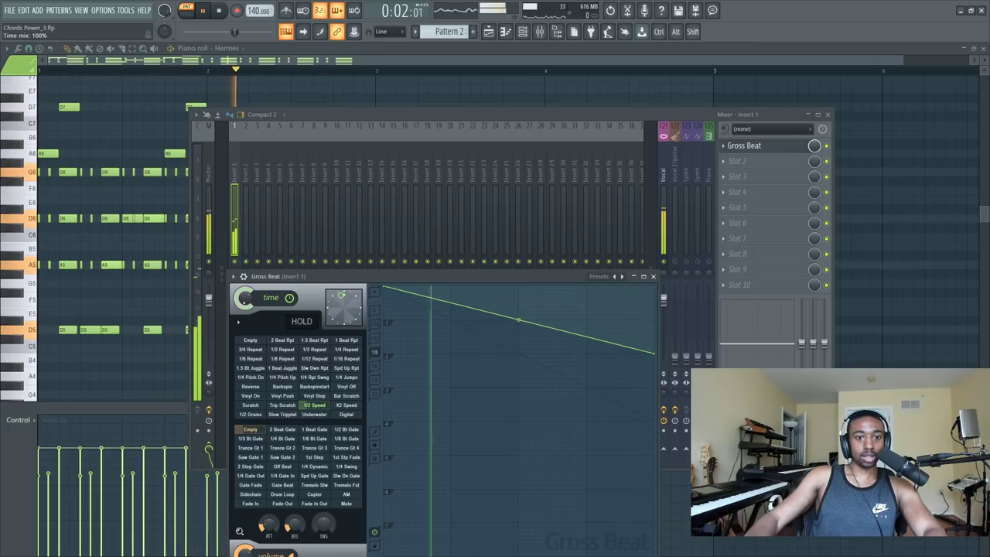
{"action": "left_click_drag", "start_coordinate": [244, 298], "coordinate": [245, 306]}
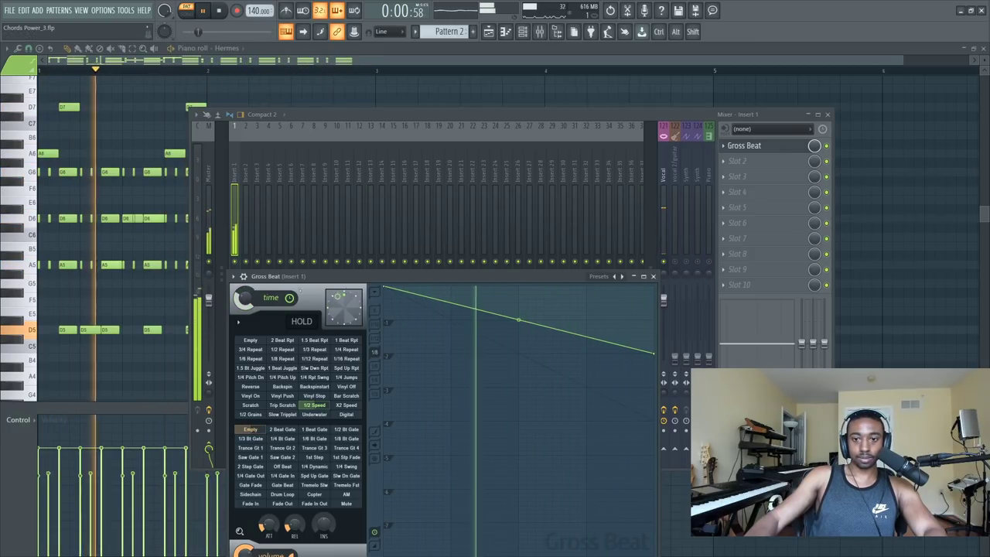
{"action": "left_click", "coordinate": [855, 285]}
{"action": "scroll", "coordinate": [258, 248], "scroll_direction": "up", "scroll_amount": 3}
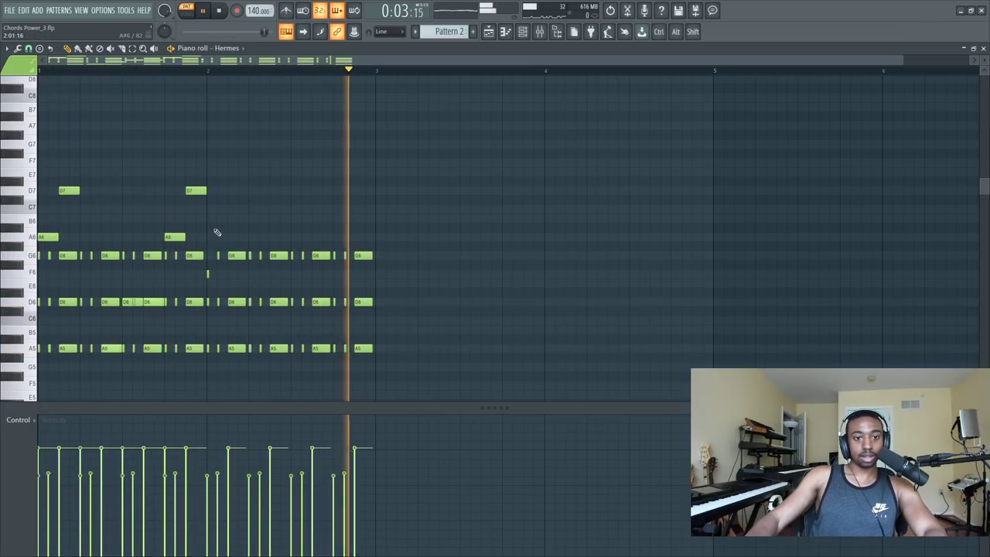
{"action": "left_click", "coordinate": [17, 48]}
{"action": "left_click", "coordinate": [109, 207]}
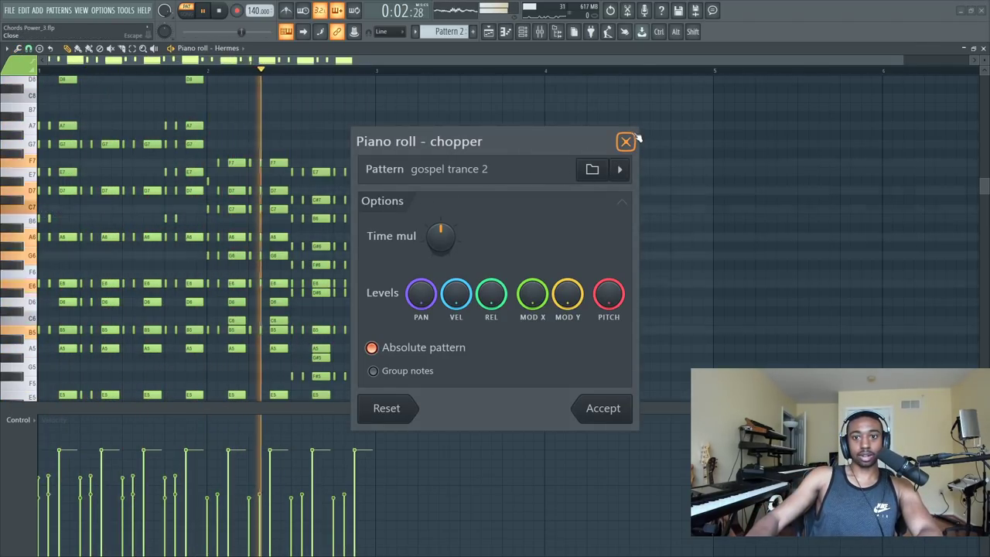
{"action": "left_click", "coordinate": [628, 140]}
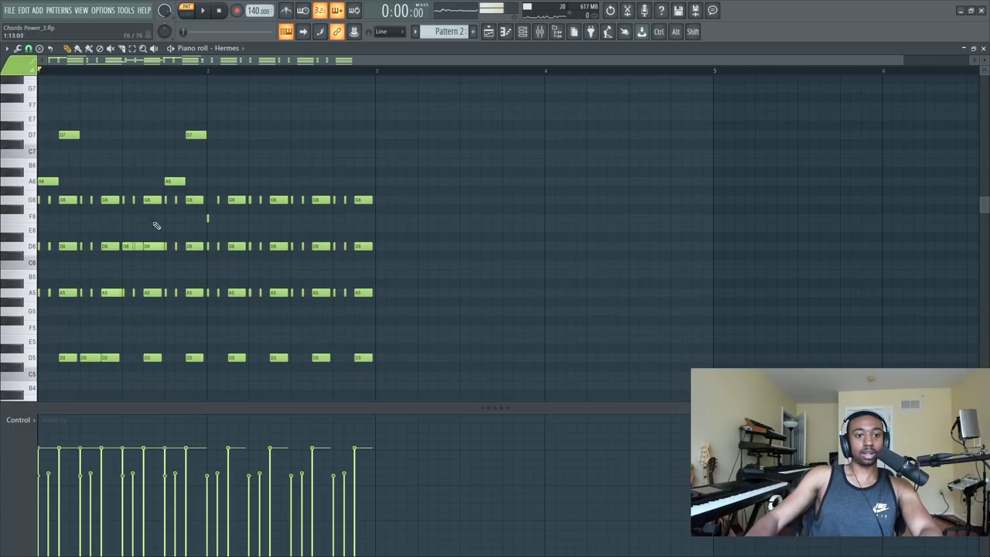
{"action": "key", "text": "space"}
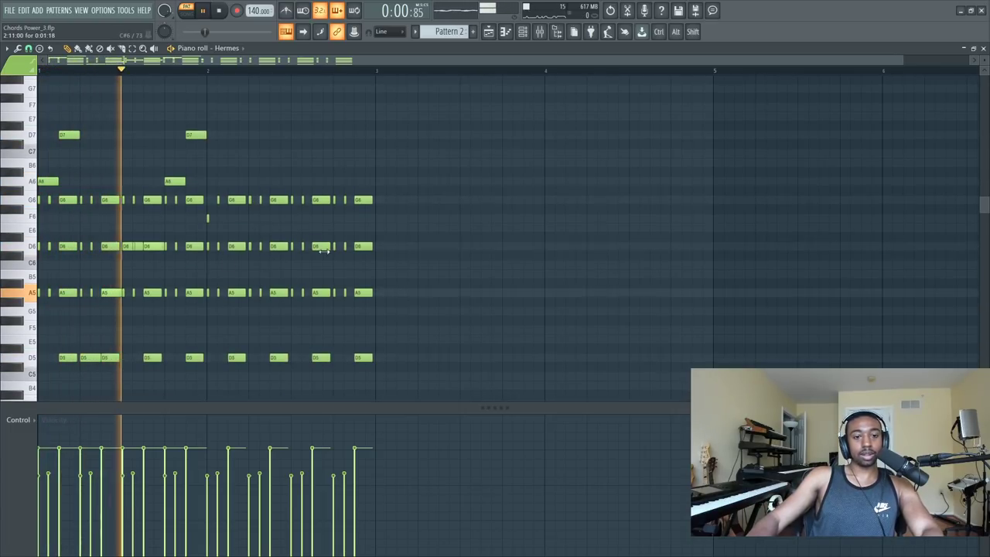
- Flip the melody horizontally with Preserve start times in Tools > Flip and accept it
{"action": "left_click", "coordinate": [17, 48]}
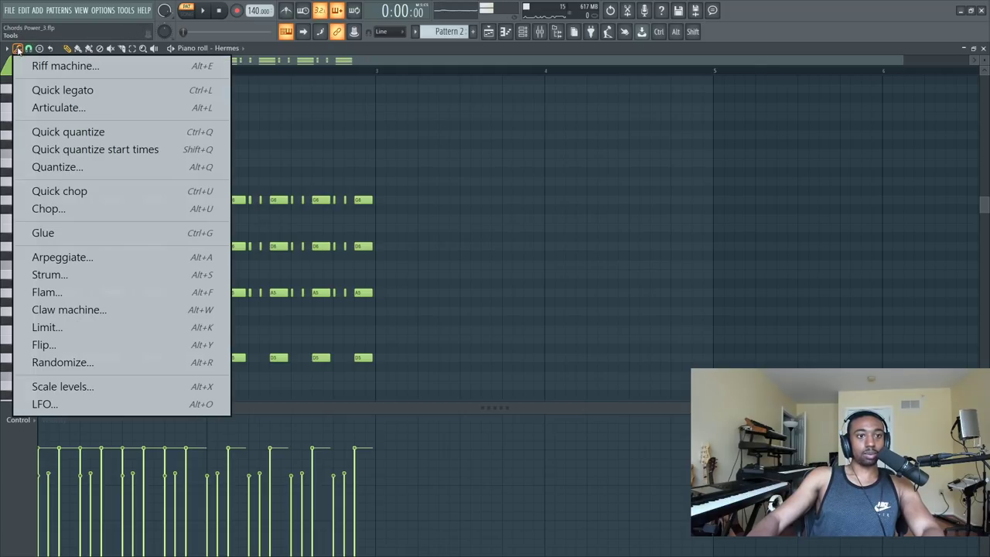
{"action": "left_click", "coordinate": [67, 345]}
{"action": "key", "text": "space"}
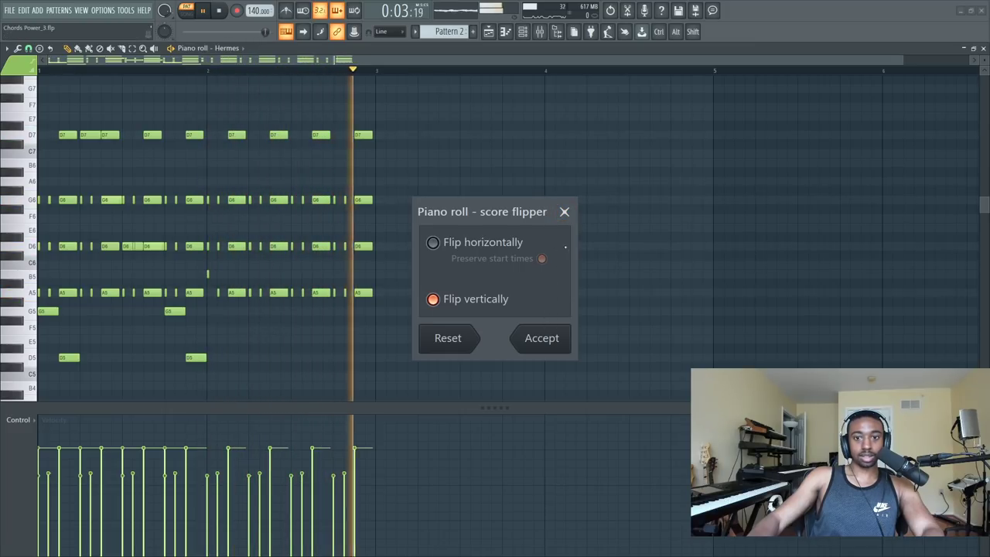
{"action": "left_click", "coordinate": [481, 246]}
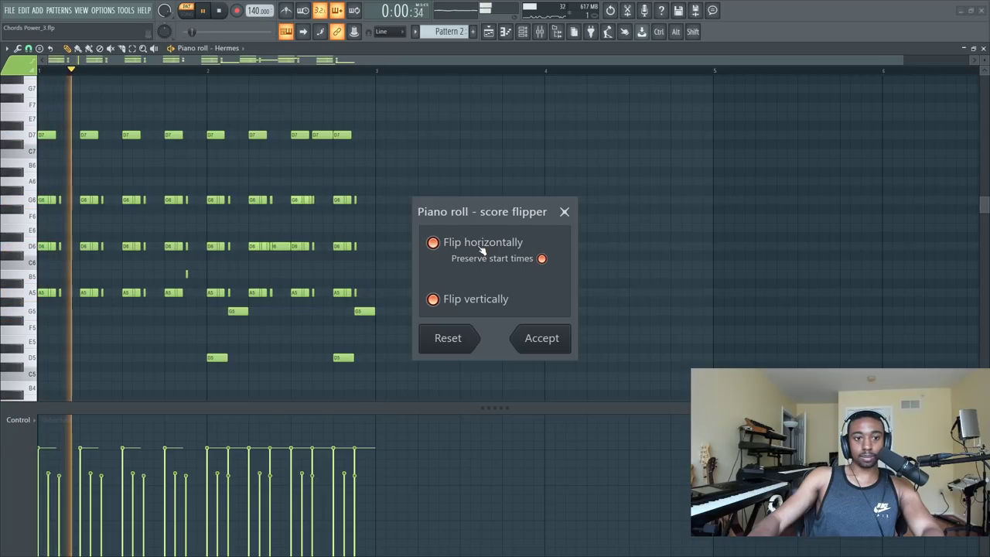
{"action": "left_click", "coordinate": [550, 341]}
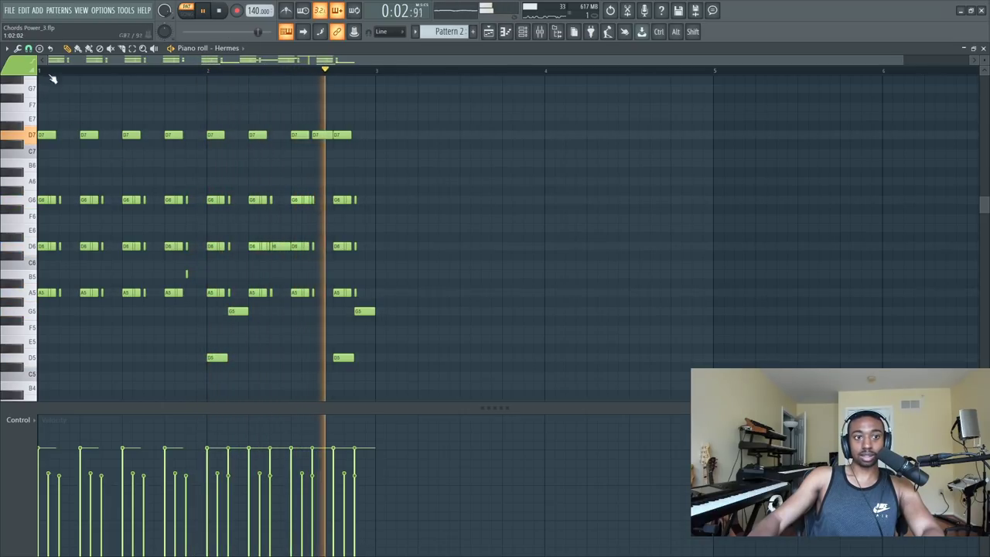
{"action": "key", "text": "F9"}
{"action": "key", "text": "F9"}
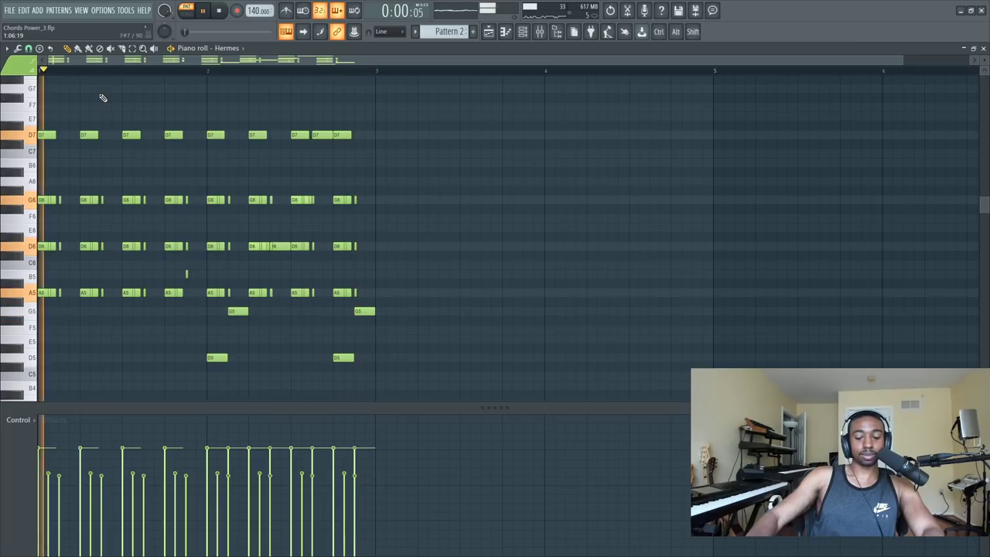
- Transpose the whole melody down so its top line lands on A6, then stop playback
{"action": "key", "text": "shift+Down"}
{"action": "key", "text": "shift+Down"}
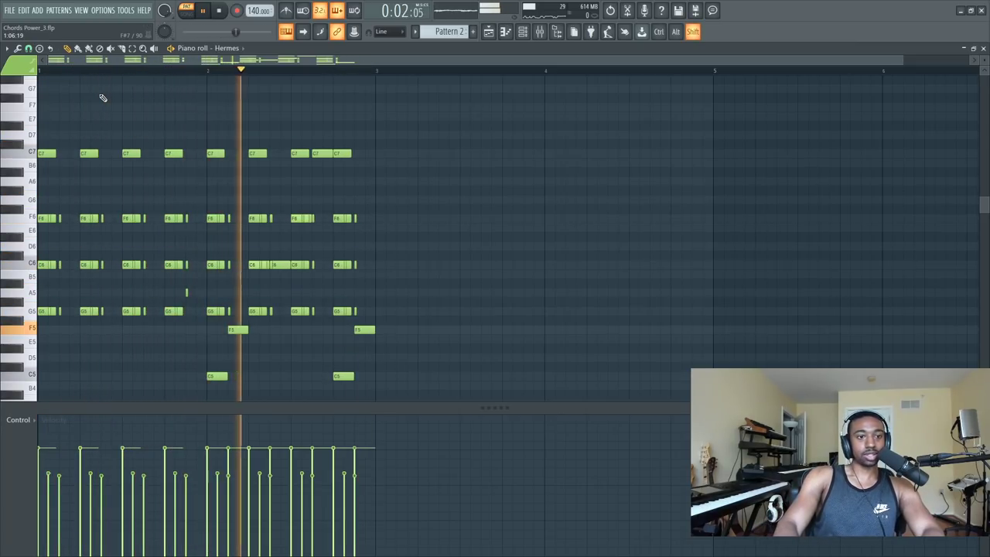
{"action": "key", "text": "shift+Down"}
{"action": "key", "text": "shift+Down"}
{"action": "key", "text": "shift+Down"}
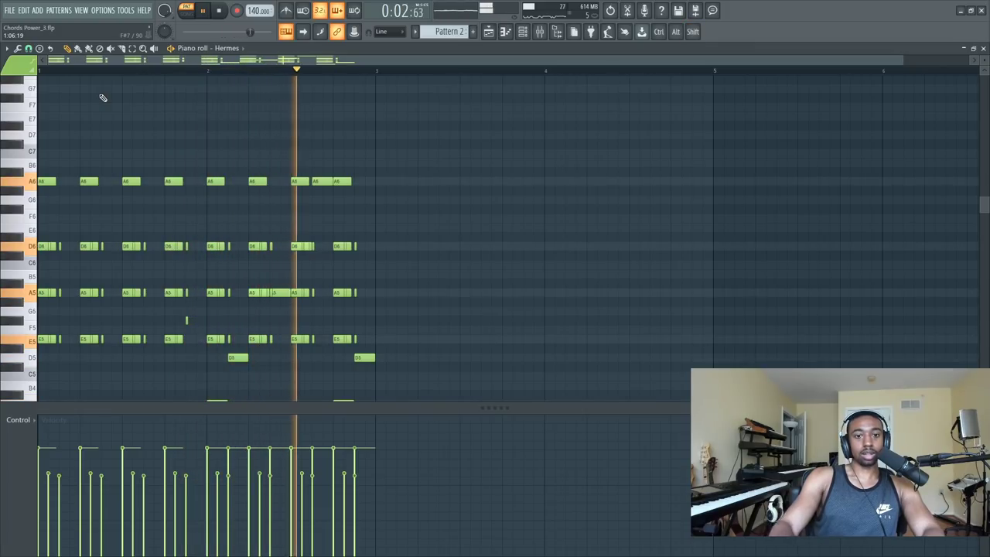
{"action": "key", "text": "space"}
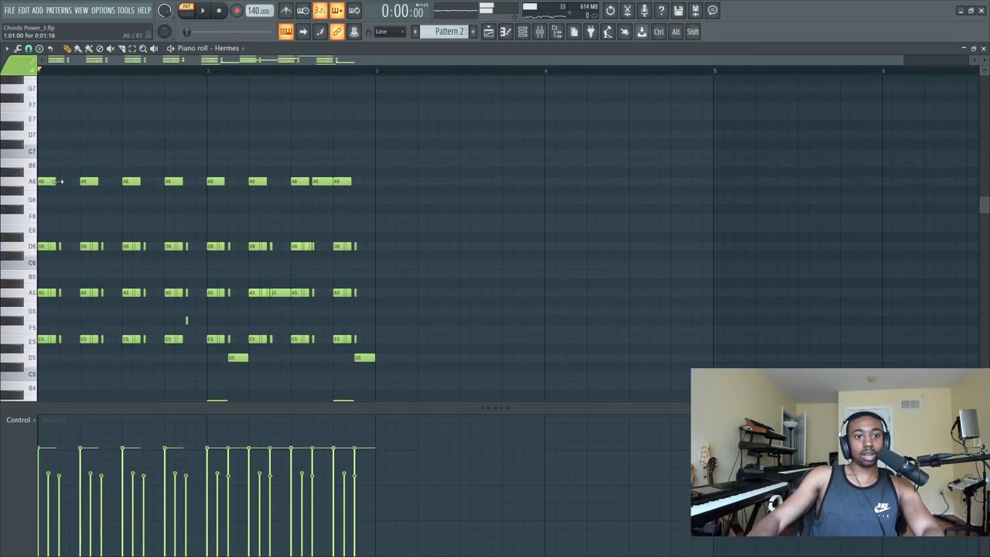
- Raise the paired D6 notes to E6 and F6 and copy them into bar 2
{"action": "left_click", "coordinate": [27, 248]}
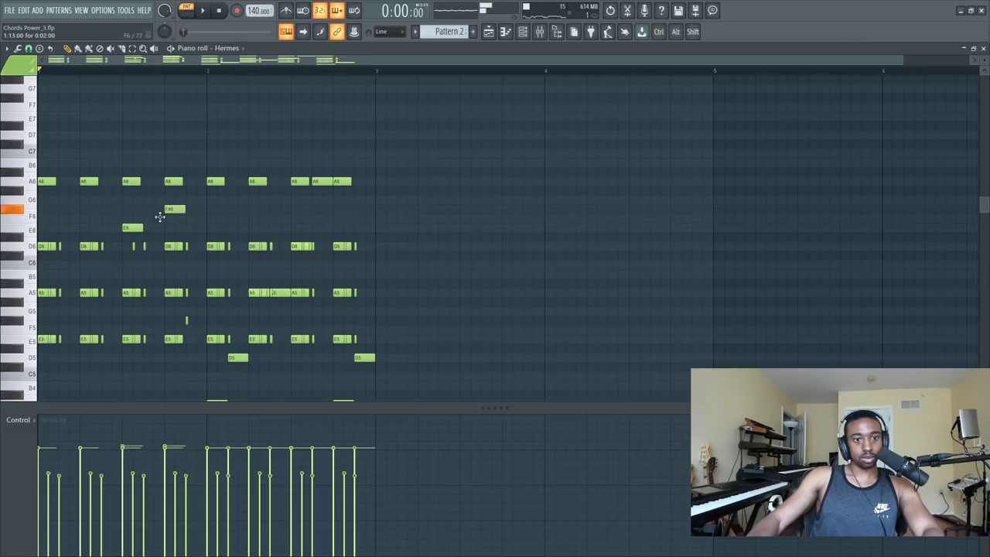
{"action": "key", "text": "space"}
{"action": "key", "text": "space"}
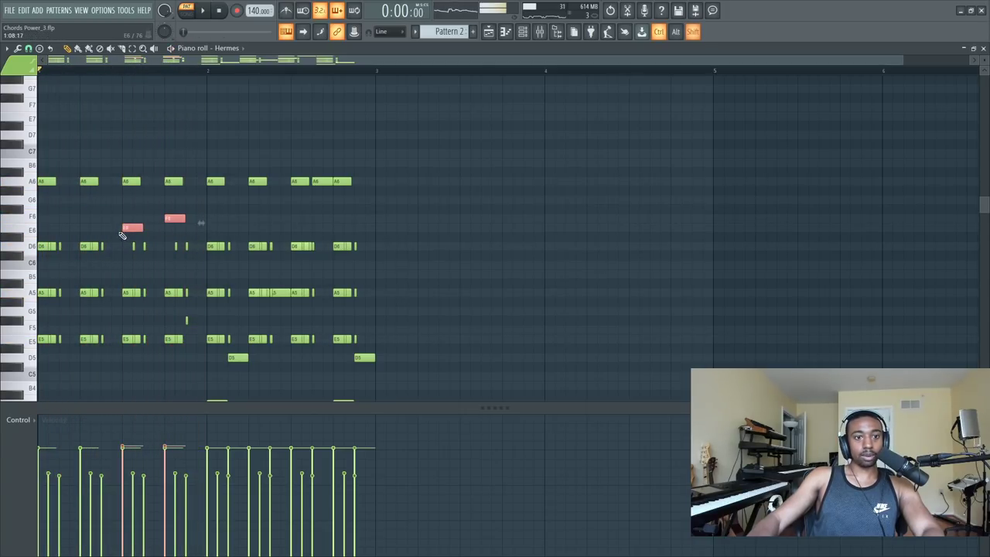
{"action": "left_click_drag", "start_coordinate": [42, 181], "coordinate": [215, 188]}
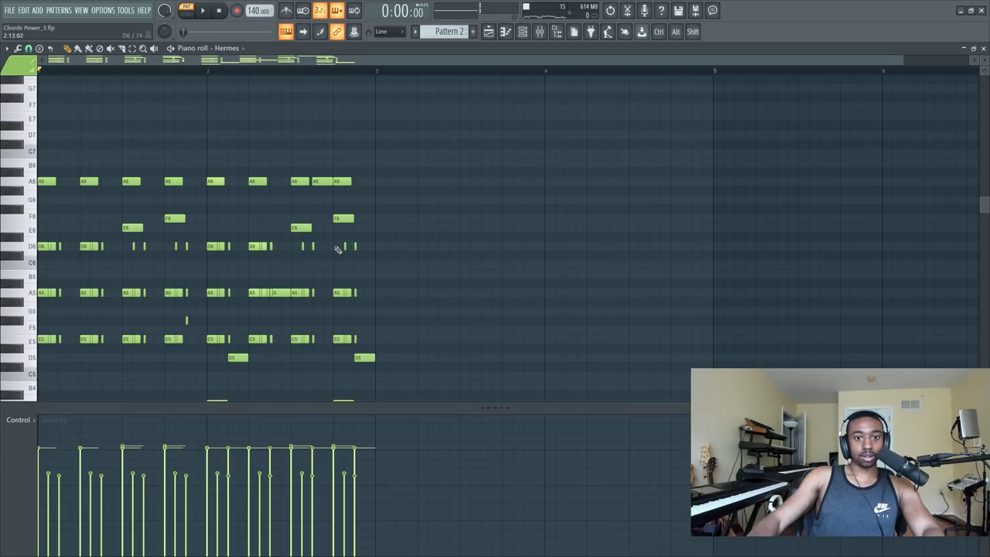
{"action": "key", "text": "space"}
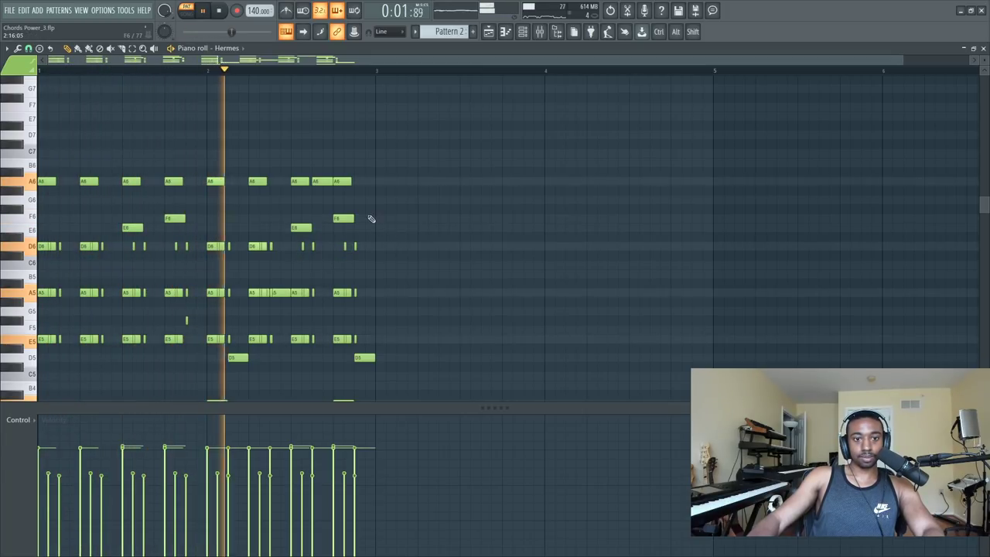
{"action": "scroll", "coordinate": [402, 232], "scroll_direction": "down", "scroll_amount": 3}
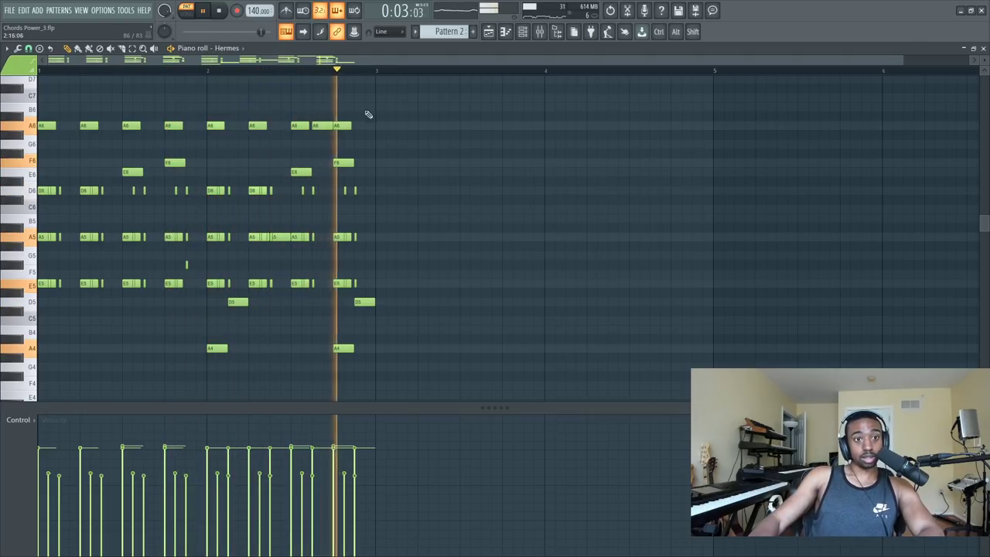
- Copy all melody notes into bars 3–4, raise the copy one octave, then deselect
{"action": "scroll", "coordinate": [354, 130], "scroll_direction": "up", "scroll_amount": 3}
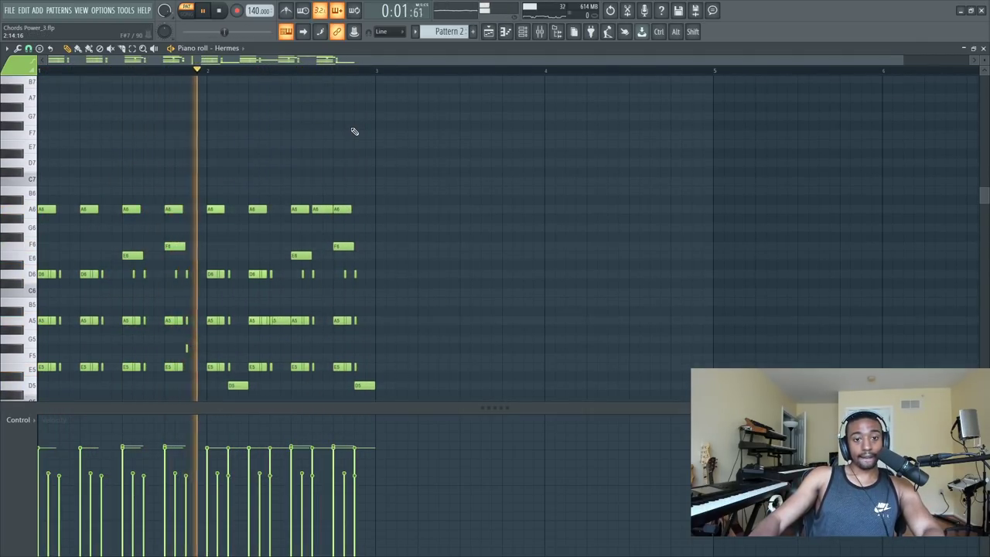
{"action": "scroll", "coordinate": [353, 131], "scroll_direction": "down", "scroll_amount": 4}
{"action": "left_click_drag", "start_coordinate": [480, 100], "coordinate": [38, 396]}
{"action": "key", "text": "space"}
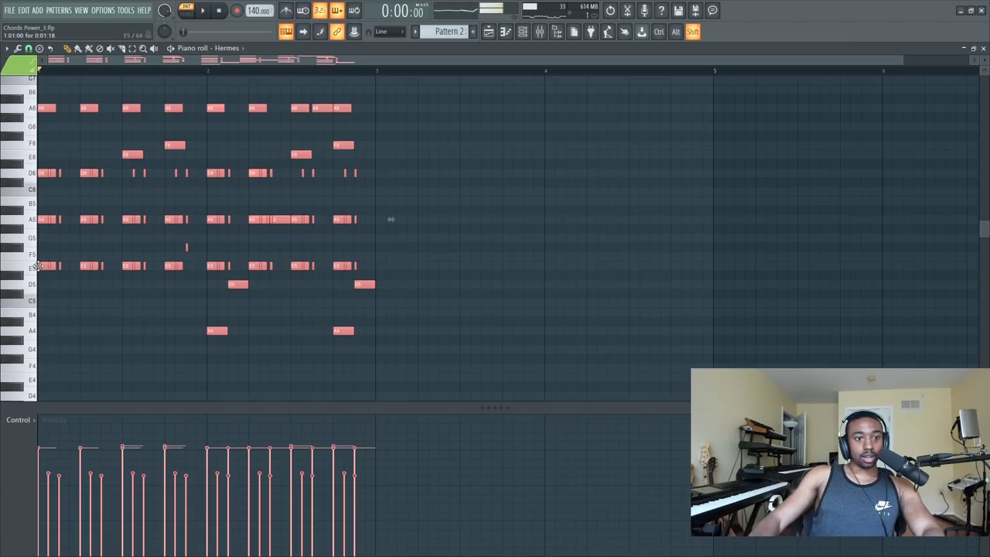
{"action": "left_click_drag", "start_coordinate": [38, 266], "coordinate": [378, 257]}
{"action": "key", "text": "Down"}
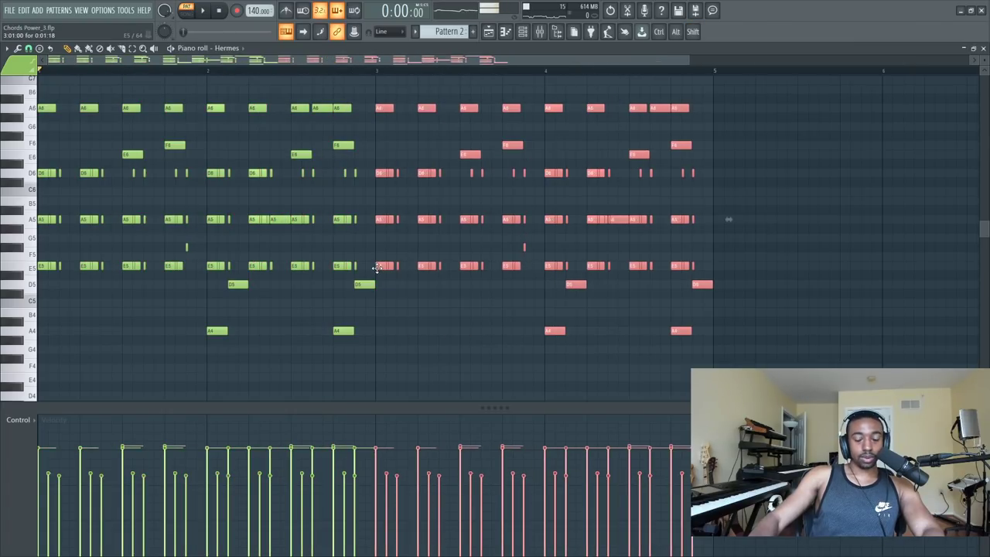
{"action": "key", "text": "ctrl+Up"}
{"action": "key", "text": "space"}
{"action": "scroll", "coordinate": [487, 277], "scroll_direction": "up", "scroll_amount": 1}
{"action": "scroll", "coordinate": [486, 277], "scroll_direction": "up", "scroll_amount": 3}
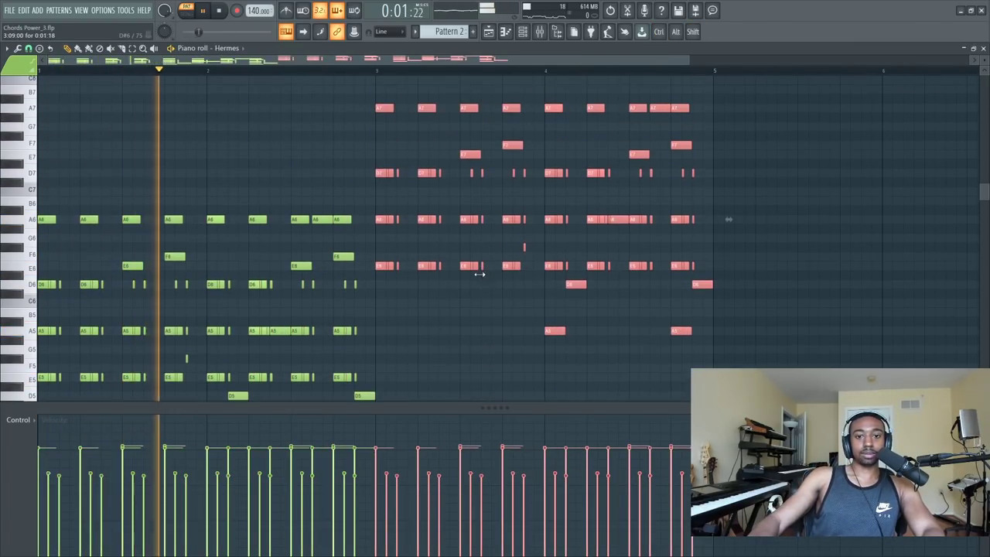
{"action": "left_click", "coordinate": [476, 315]}
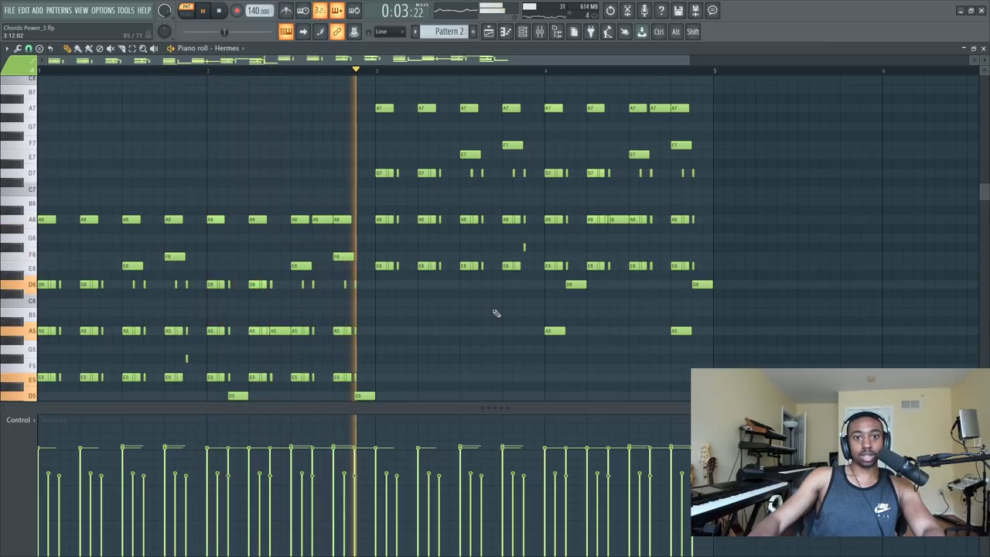
- Bring up the mixer, channel rack and Hermes settings, then close them with F12
{"action": "left_click", "coordinate": [540, 32]}
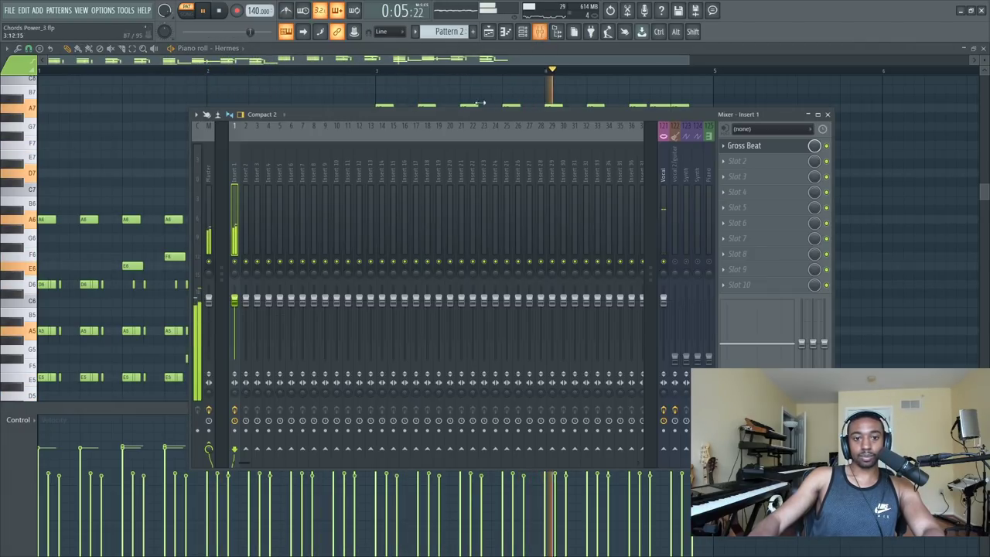
{"action": "left_click", "coordinate": [523, 32]}
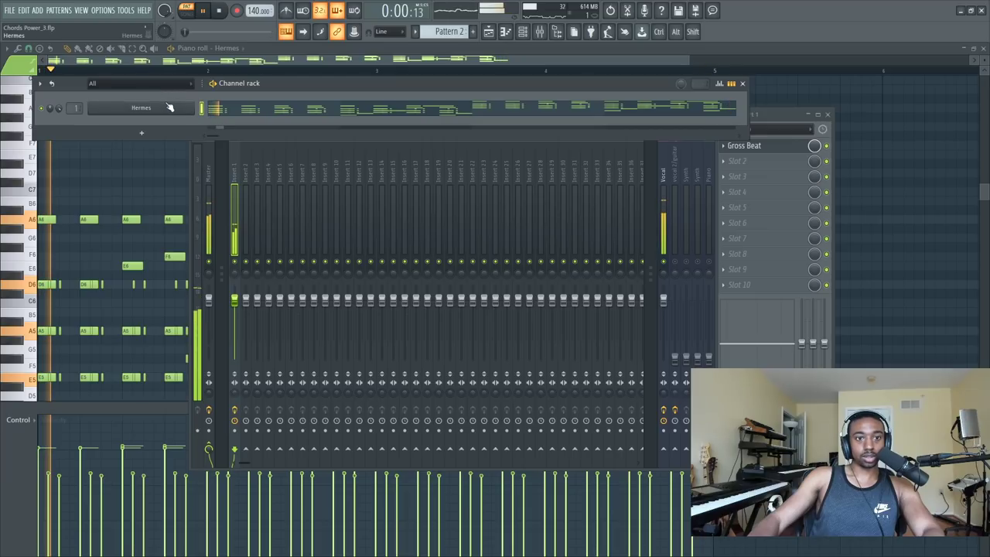
{"action": "left_click", "coordinate": [141, 108]}
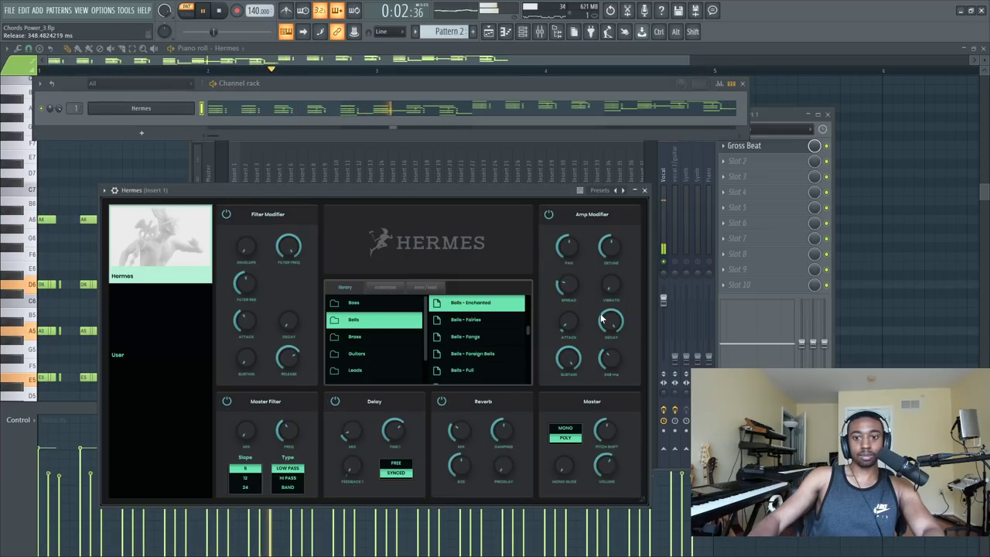
{"action": "key", "text": "F12"}
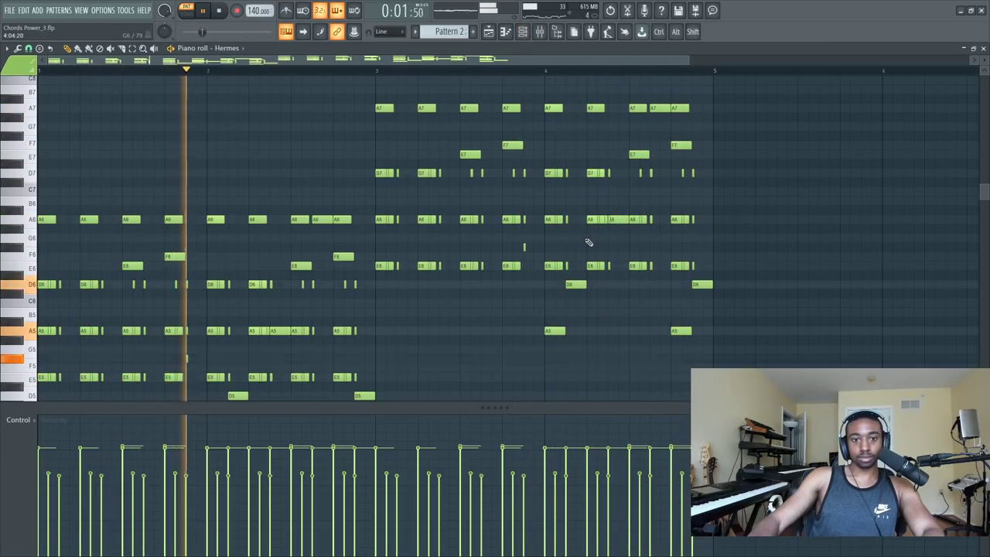
- Stop playback and close the piano roll window
{"action": "scroll", "coordinate": [580, 243], "scroll_direction": "down", "scroll_amount": 3}
{"action": "scroll", "coordinate": [526, 225], "scroll_direction": "up", "scroll_amount": 4}
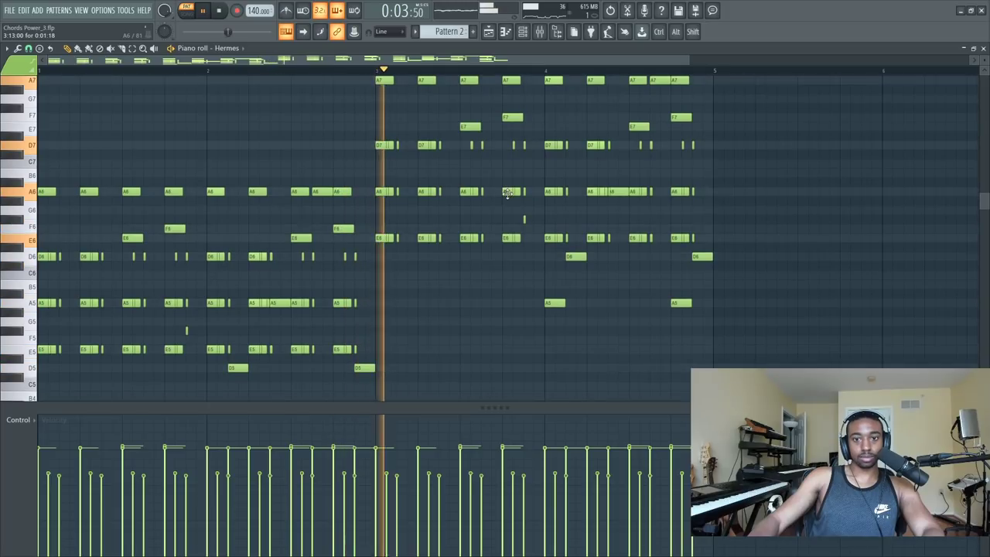
{"action": "key", "text": "space"}
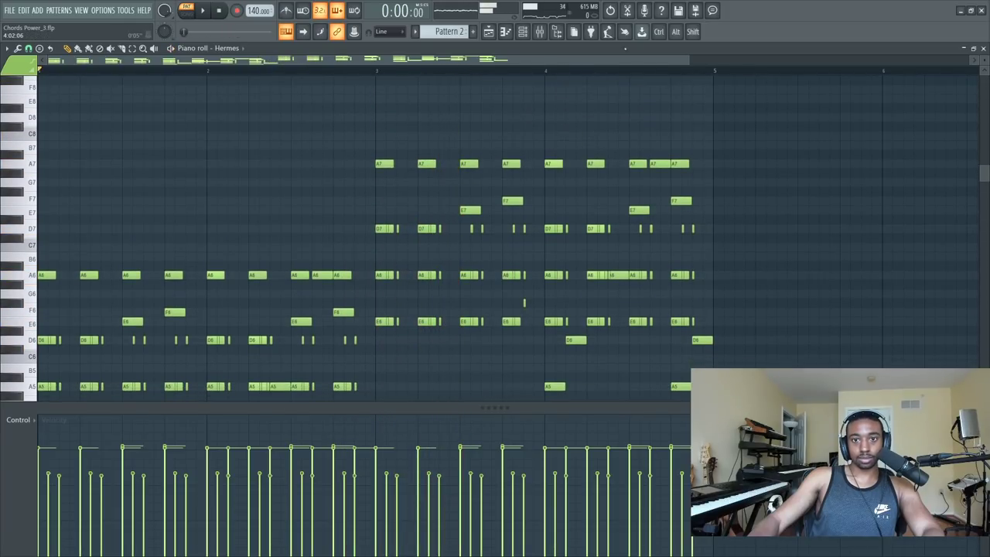
{"action": "left_click", "coordinate": [984, 48]}
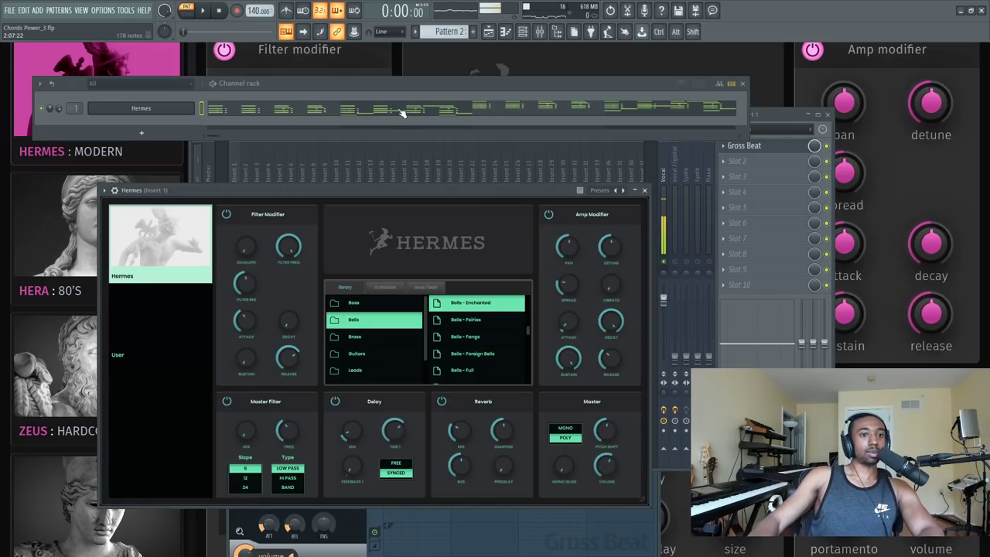